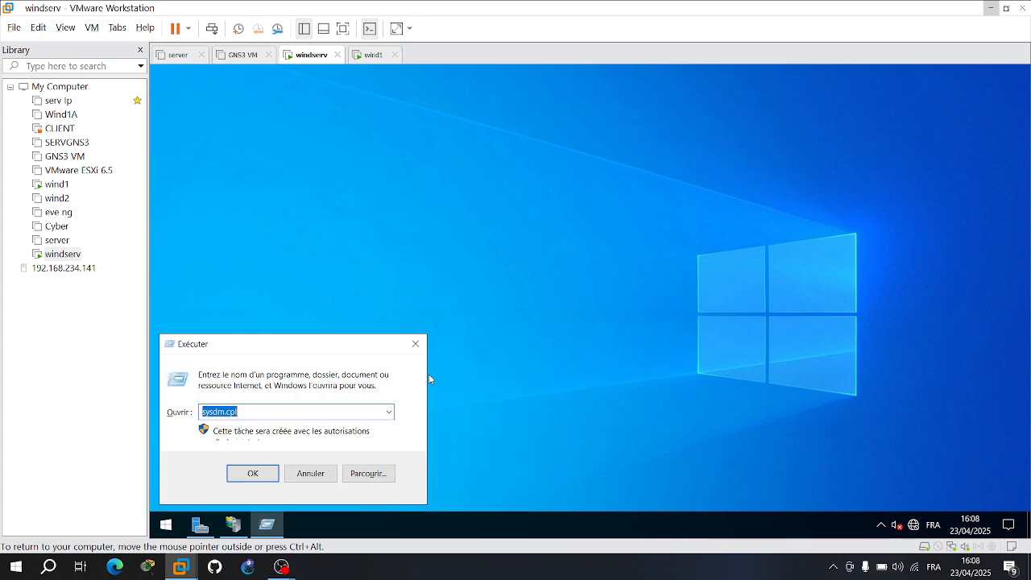
# Dismiss the Run dialog and browse in File Explorer to C:\inetpub\wwwroot
pyautogui.click(415, 345)
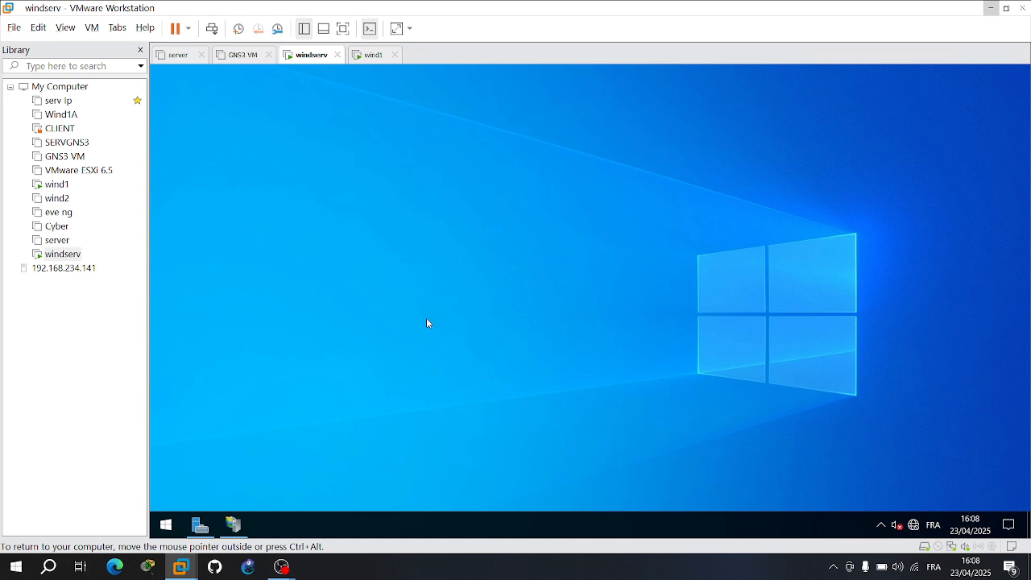
pyautogui.press('super+e')
pyautogui.click(439, 325)
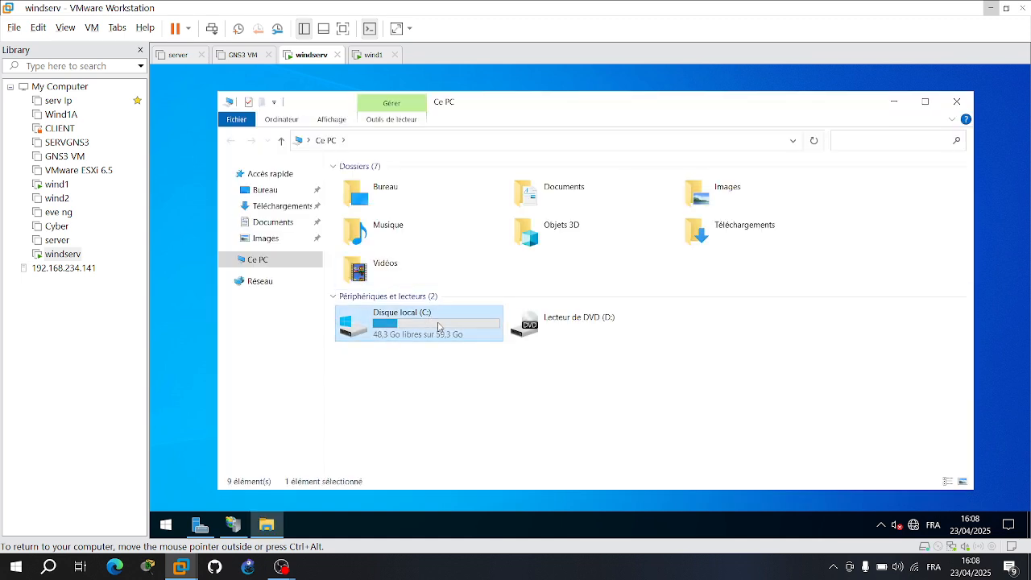
pyautogui.doubleClick(438, 326)
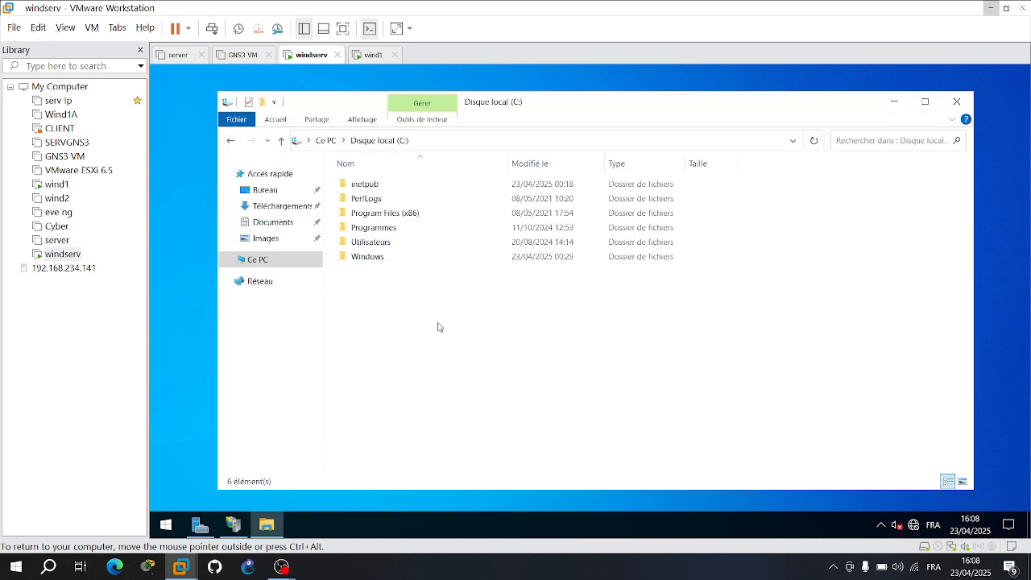
pyautogui.doubleClick(372, 191)
pyautogui.doubleClick(373, 246)
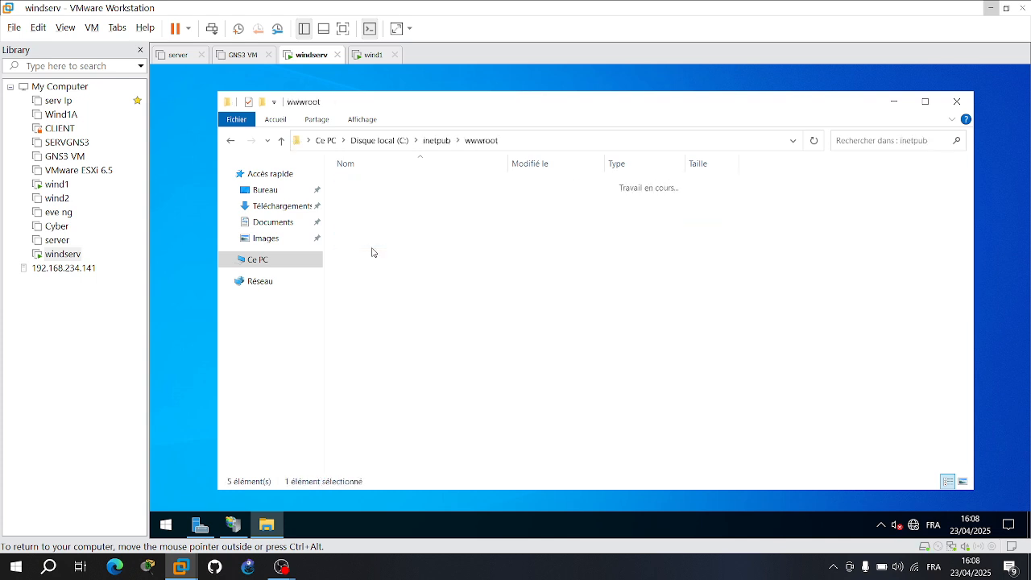
# Create a new folder named web inside wwwroot
pyautogui.rightClick(418, 289)
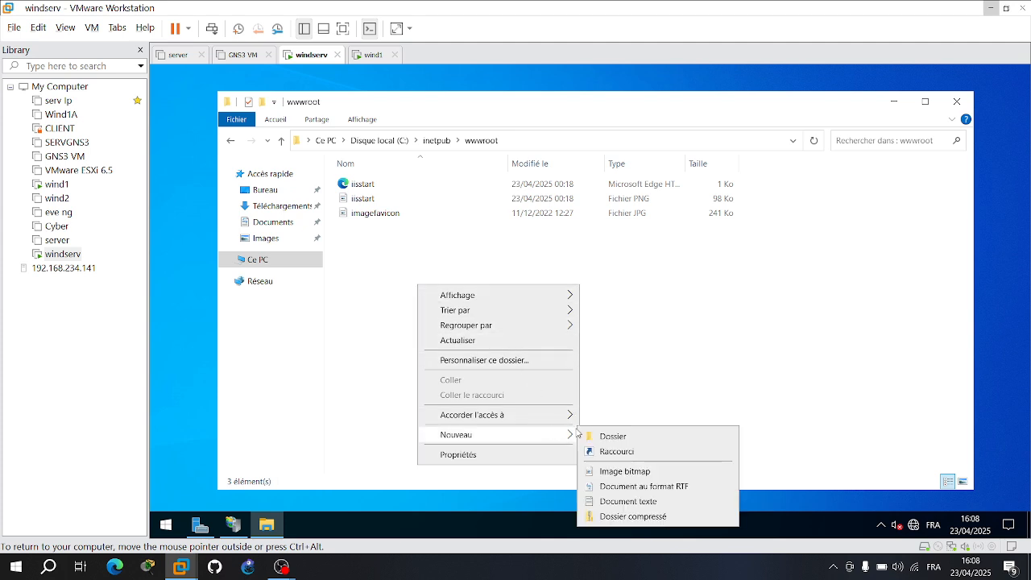
pyautogui.click(603, 441)
pyautogui.press('BackSpace')
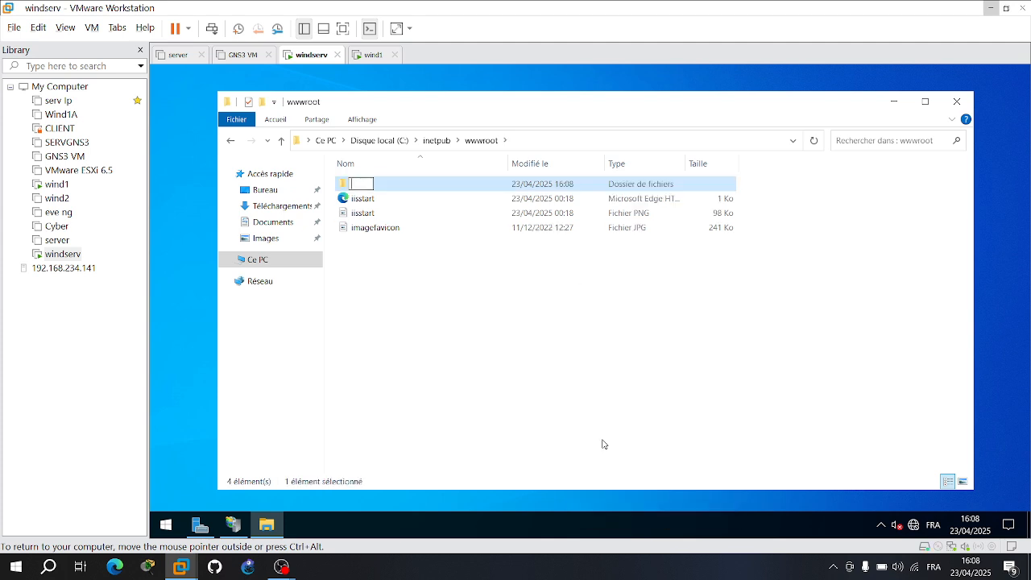
pyautogui.write('web')
pyautogui.press('Return')
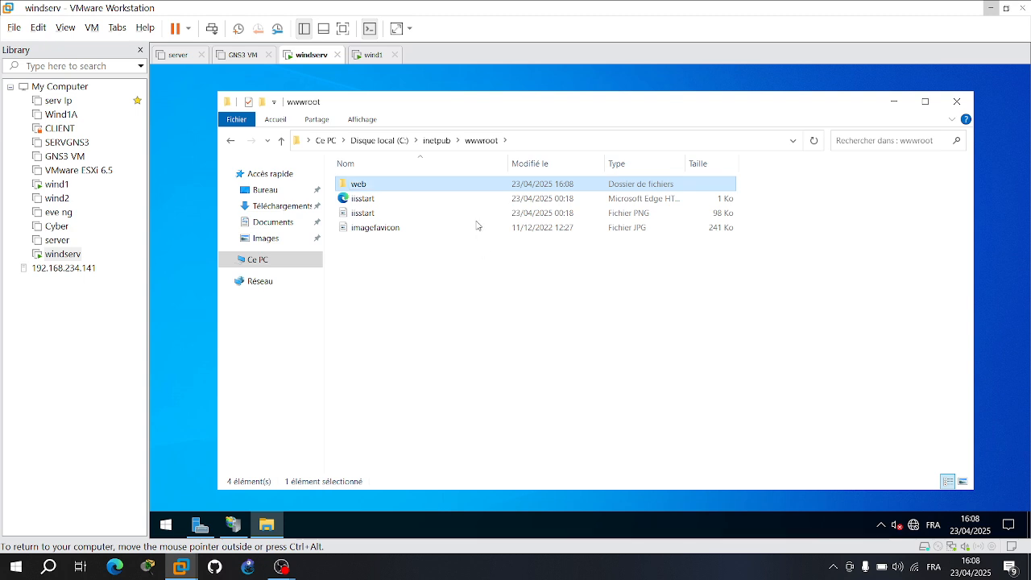
# Create a new text document inside the web folder and open it in Notepad
pyautogui.doubleClick(448, 187)
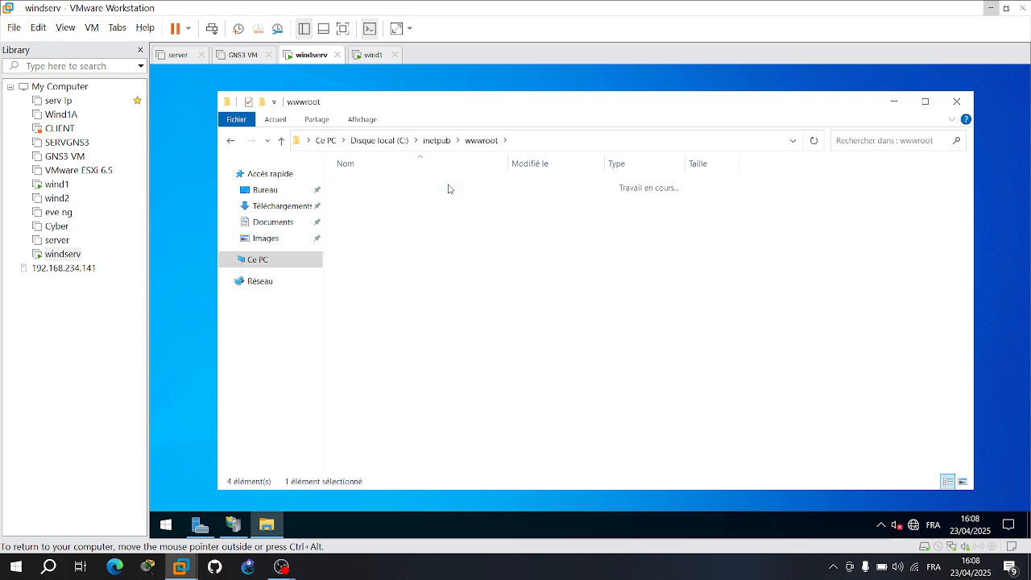
pyautogui.rightClick(444, 234)
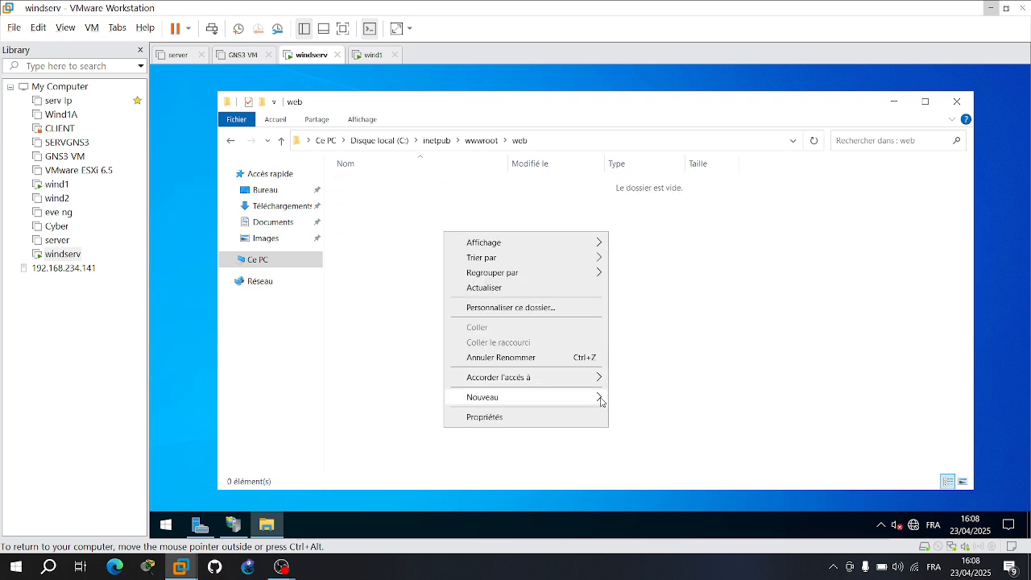
pyautogui.moveTo(597, 400)
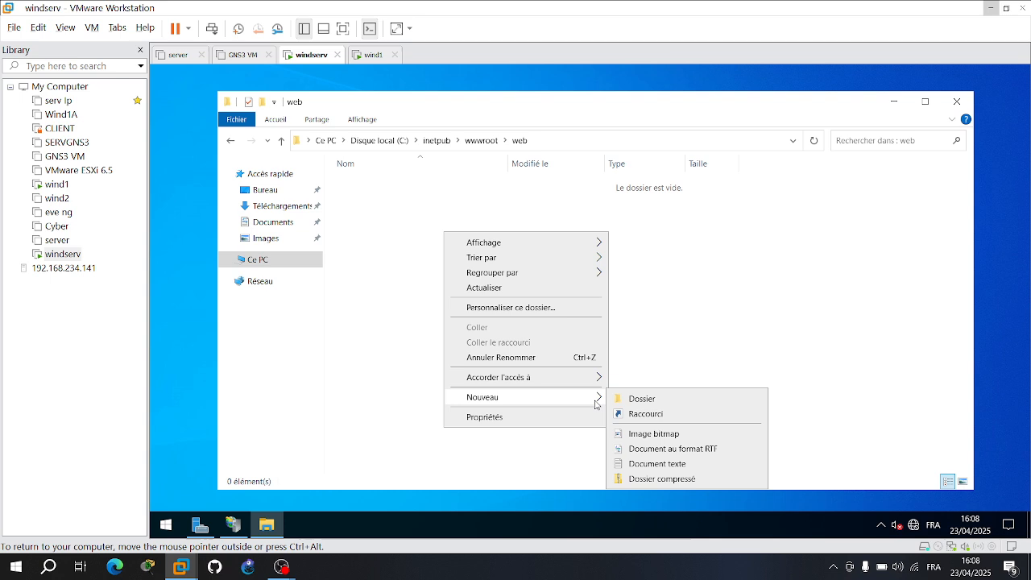
pyautogui.click(636, 464)
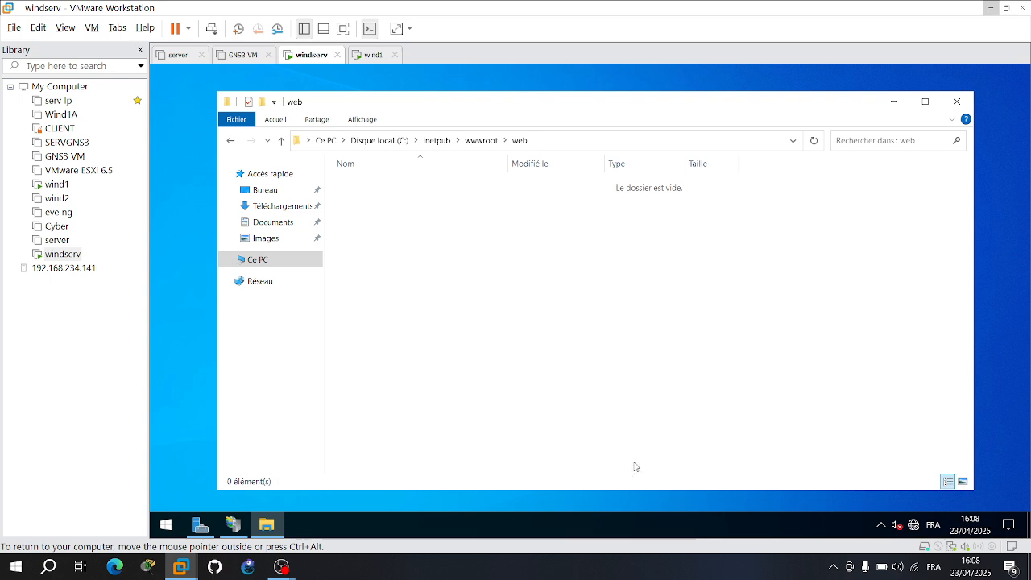
pyautogui.click(490, 253)
pyautogui.doubleClick(443, 185)
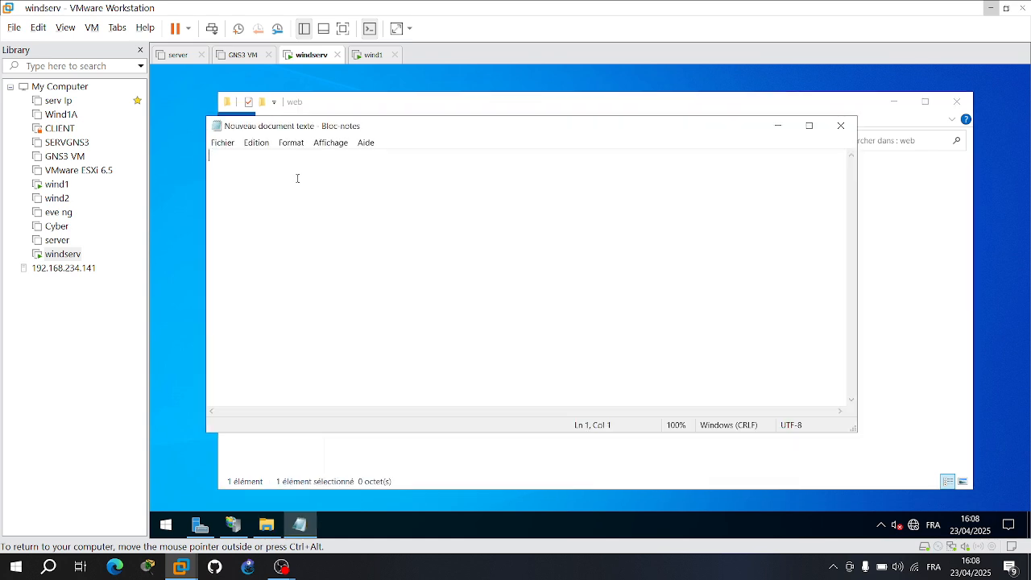
# Switch the keyboard layout to English and begin the page markup with <marquee><h1>Bienvenue
pyautogui.press('super+space')
pyautogui.write(',')
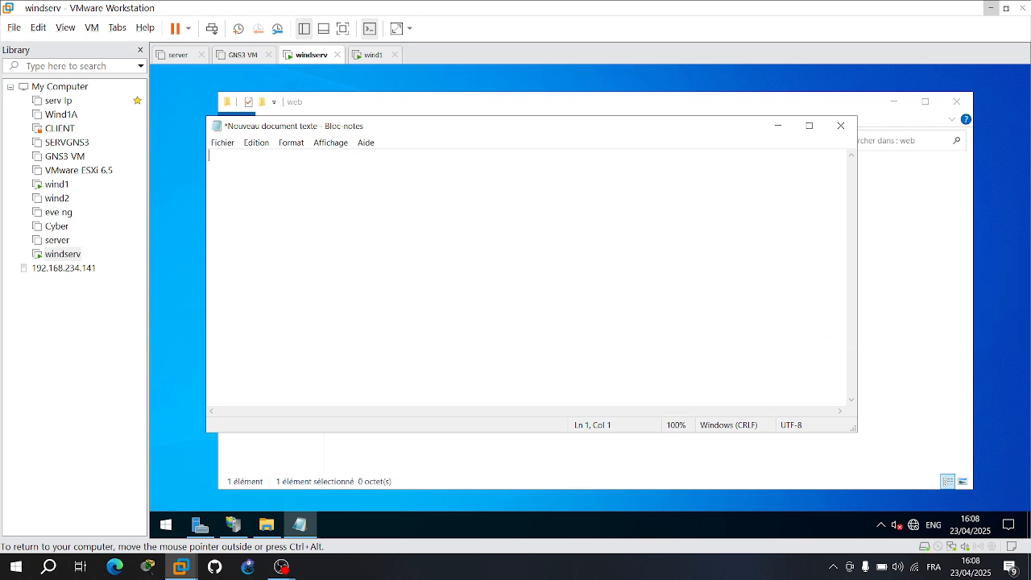
pyautogui.write('<')
pyautogui.press('BackSpace')
pyautogui.write('mara')
pyautogui.press('BackSpace')
pyautogui.write('quee><h1>Bienvenue')
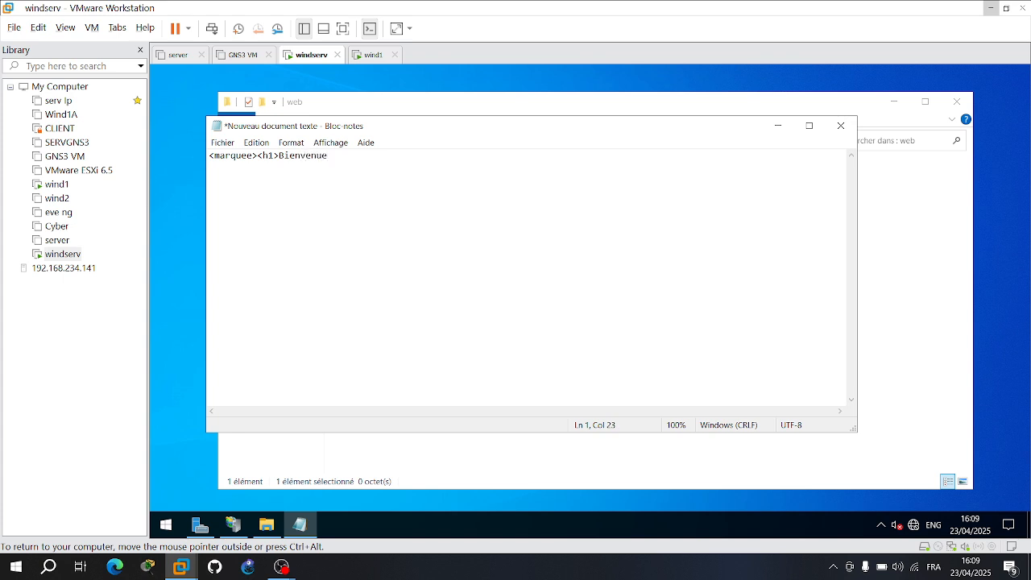
# Complete the heading text with "aux comores" and close the tags with </h1></marquee>
pyautogui.write(' qu')
pyautogui.press('BackSpace')
pyautogui.press('BackSpace')
pyautogui.write('=')
pyautogui.press('BackSpace')
pyautogui.write('qu')
pyautogui.press('BackSpace')
pyautogui.press('BackSpace')
pyautogui.write('auc')
pyautogui.press('BackSpace')
pyautogui.write('x comores<h')
pyautogui.press('BackSpace')
pyautogui.write('/h1></mar')
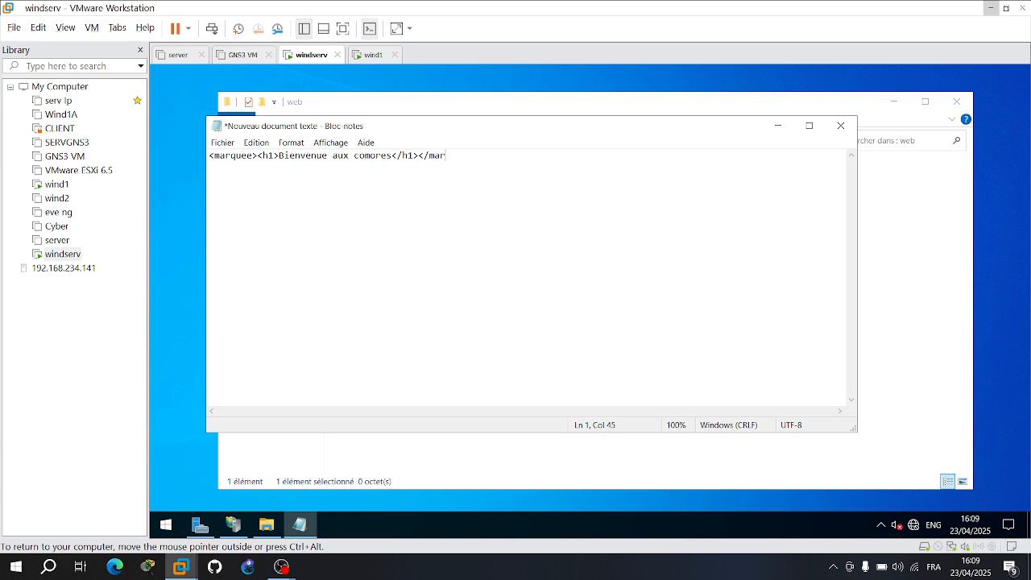
pyautogui.write('quee>')
# Save the document under the new name index.html in the web folder
pyautogui.click(223, 143)
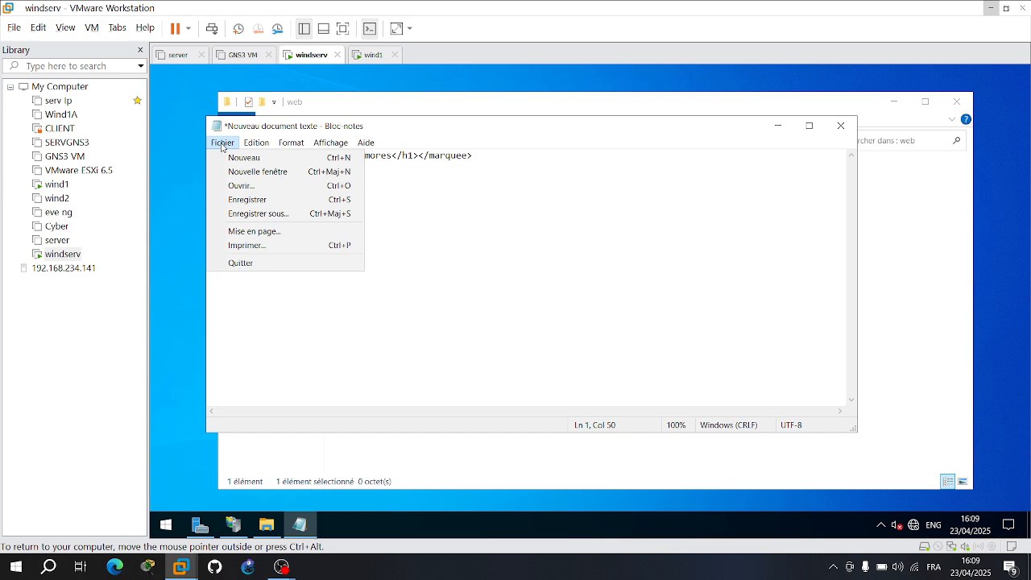
pyautogui.click(239, 214)
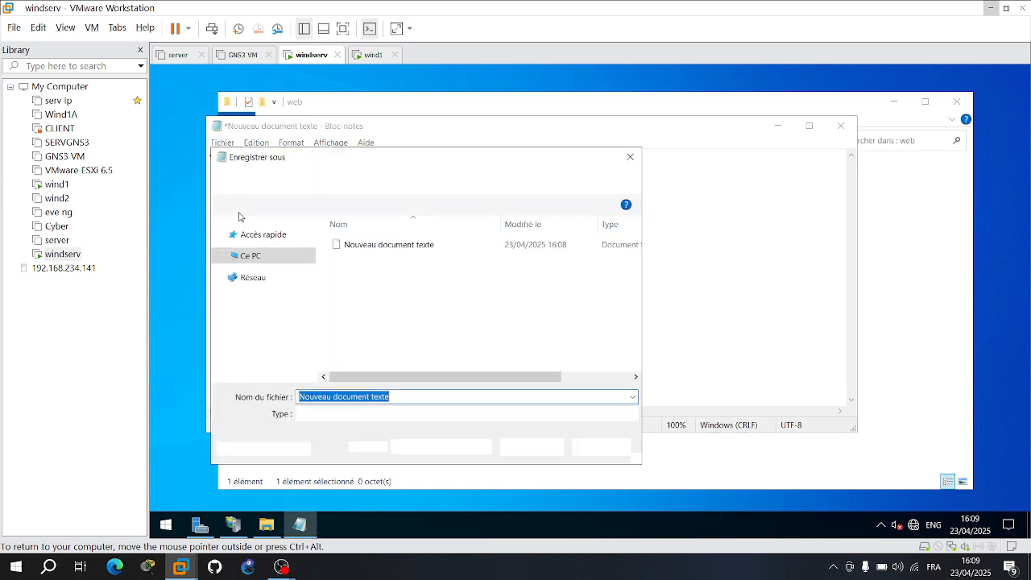
pyautogui.click(377, 415)
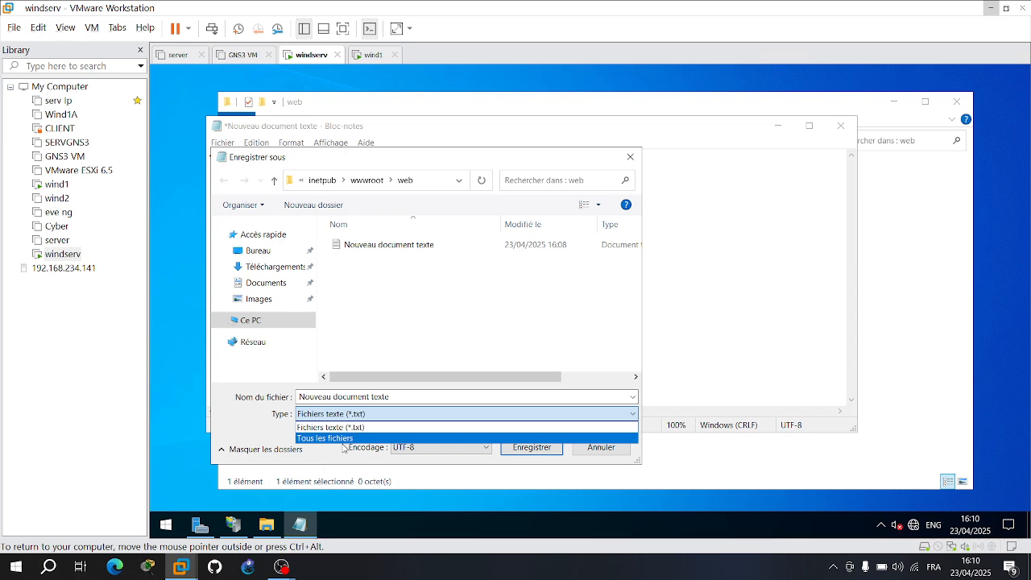
pyautogui.click(353, 445)
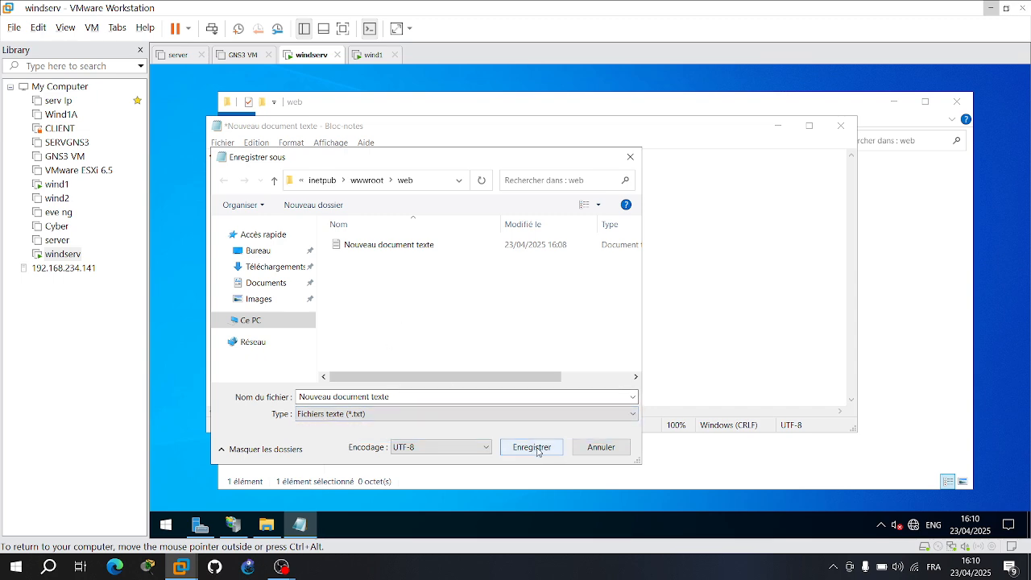
pyautogui.click(428, 396)
pyautogui.hotkey('ctrl', 'a')
pyautogui.press('BackSpace')
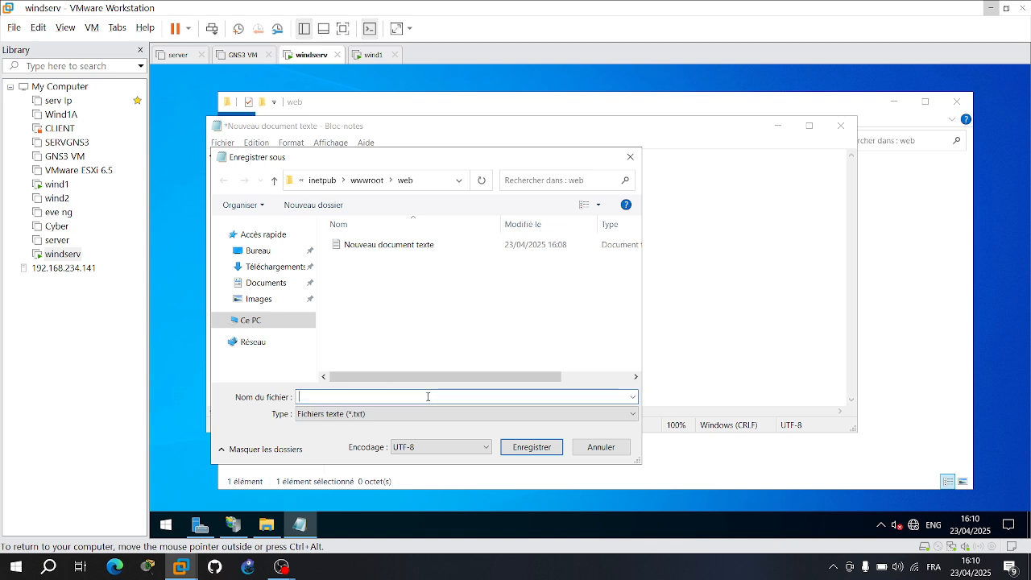
pyautogui.write('index.html')
pyautogui.click(550, 448)
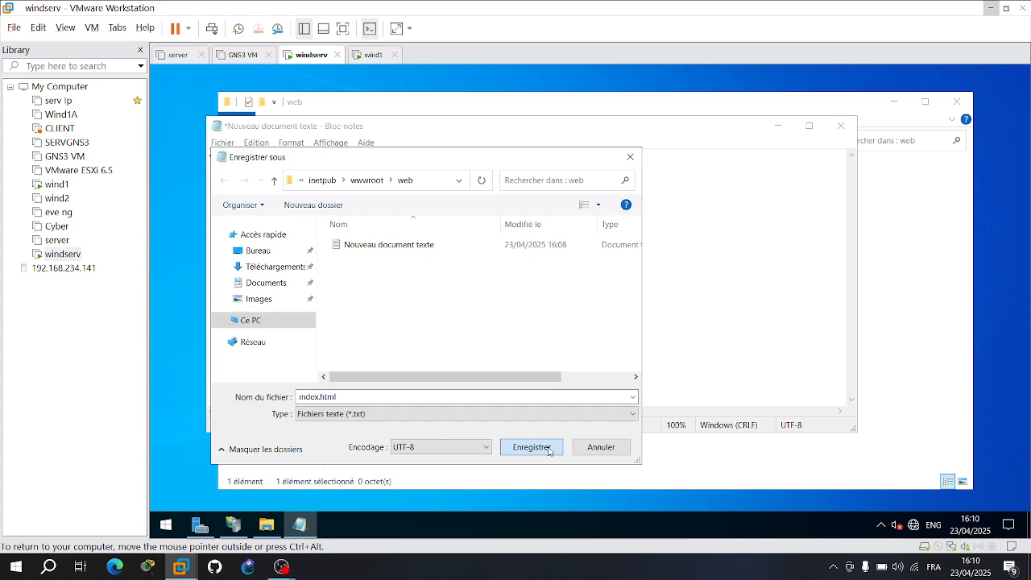
# Close Notepad and preview index.html in the browser, closing the browser and File Explorer when done
pyautogui.click(841, 125)
pyautogui.doubleClick(395, 185)
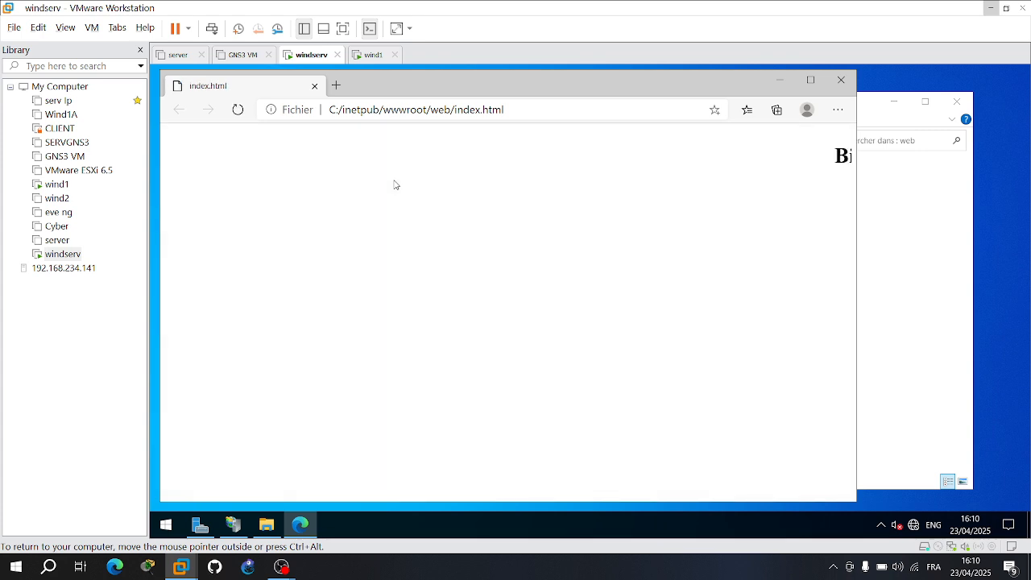
pyautogui.click(842, 80)
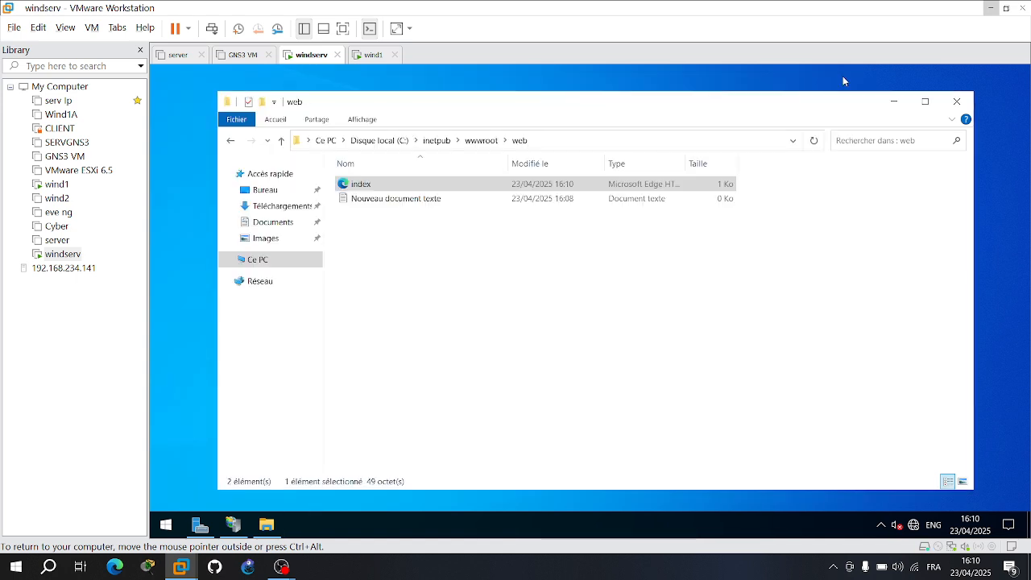
pyautogui.click(958, 101)
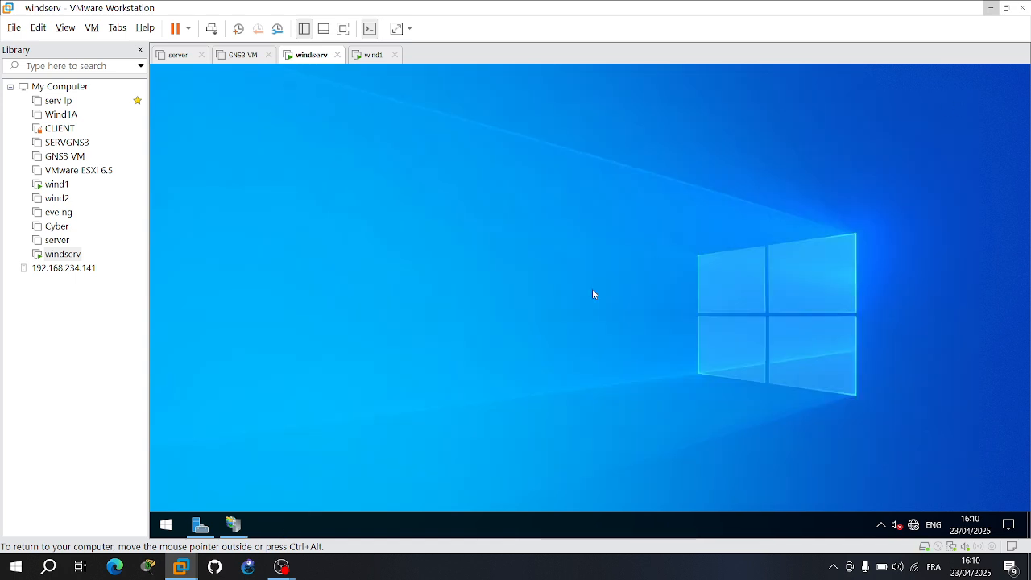
# Switch the keyboard layout back to French and open the IIS manager from Server Manager in a maximized window
pyautogui.press('super+space')
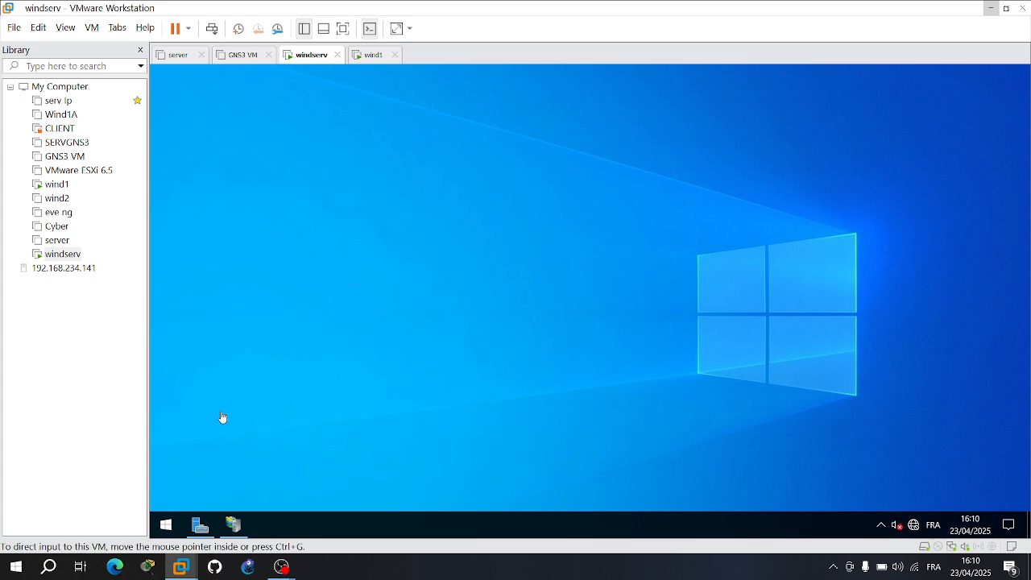
pyautogui.click(200, 525)
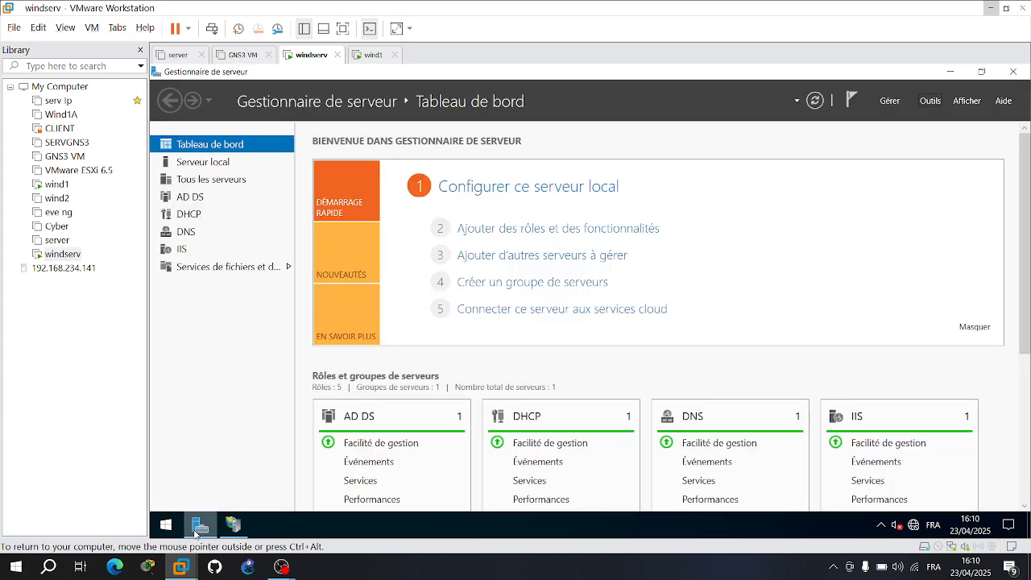
pyautogui.click(929, 102)
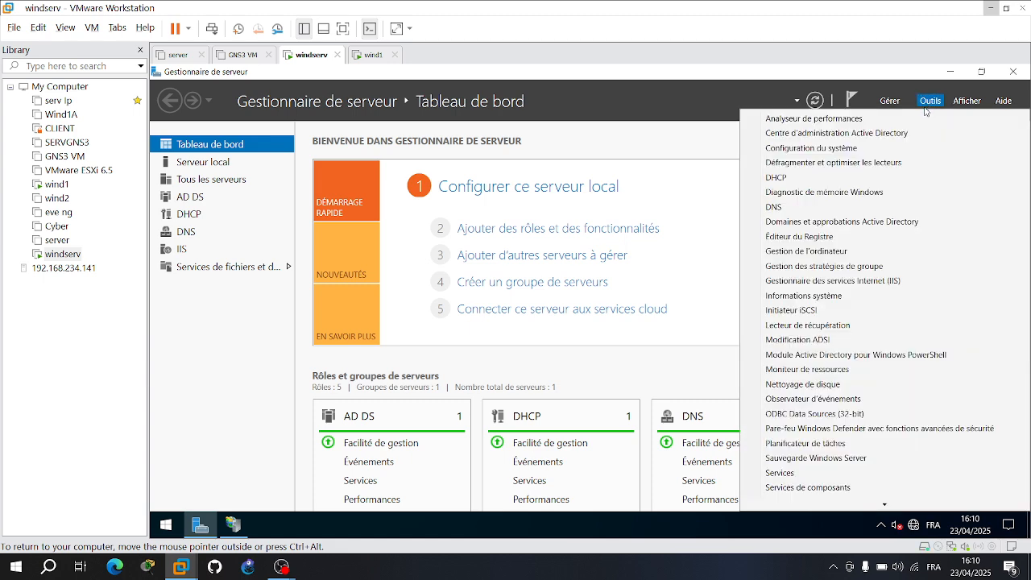
pyautogui.click(852, 289)
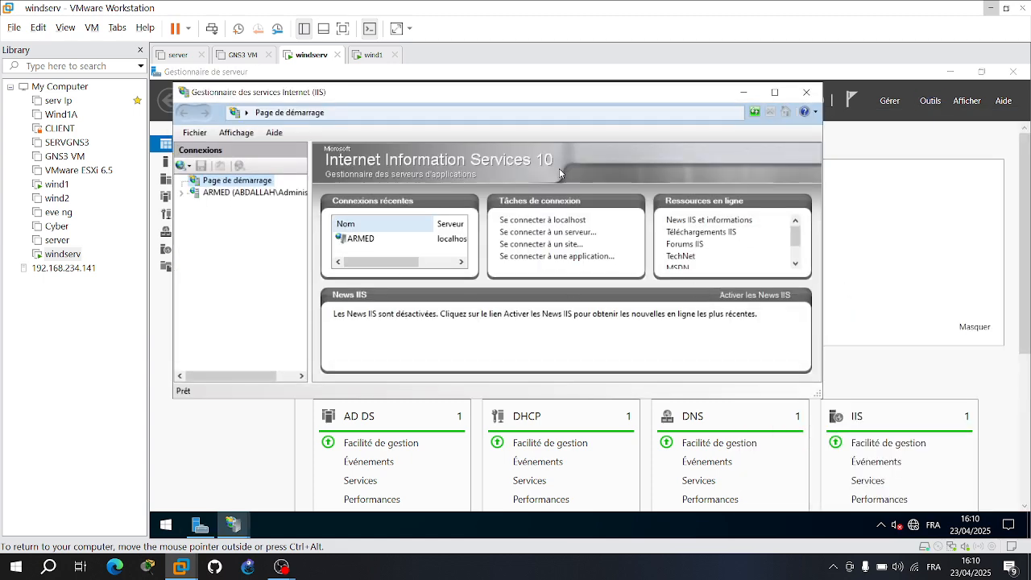
pyautogui.click(778, 93)
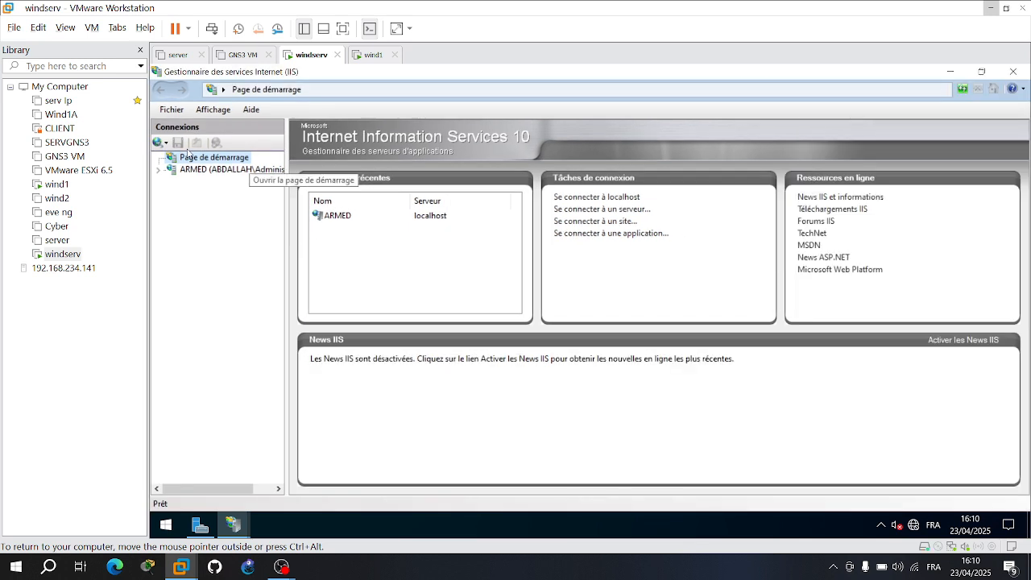
# Expand the server's Sites node in IIS and view the Default Web Site home page
pyautogui.click(156, 174)
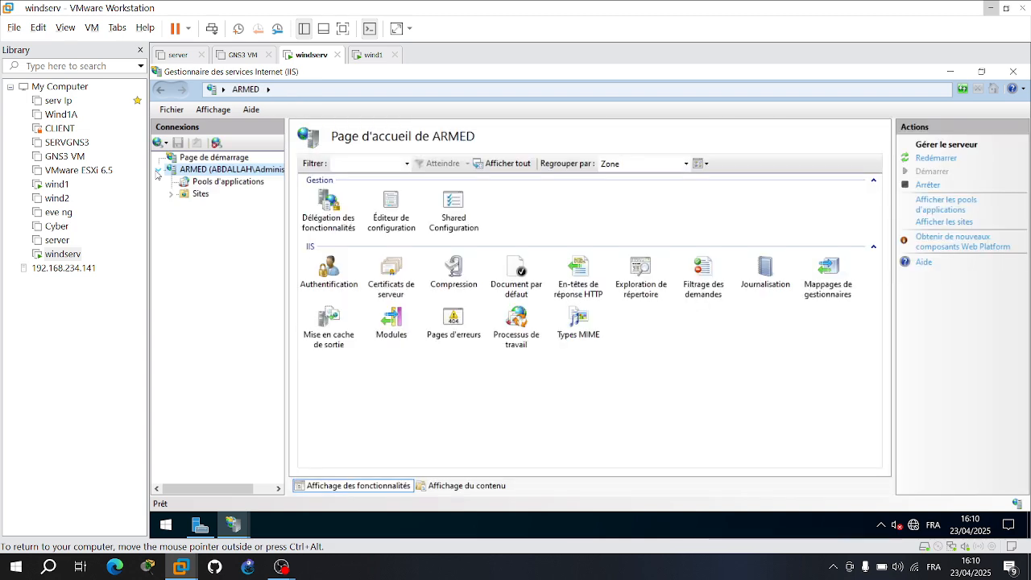
pyautogui.click(172, 195)
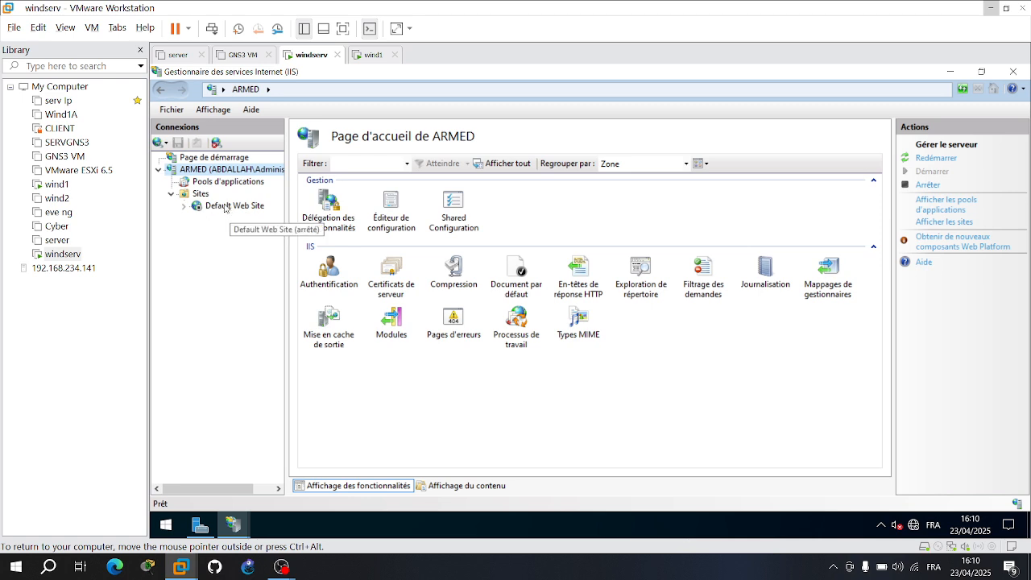
pyautogui.click(253, 207)
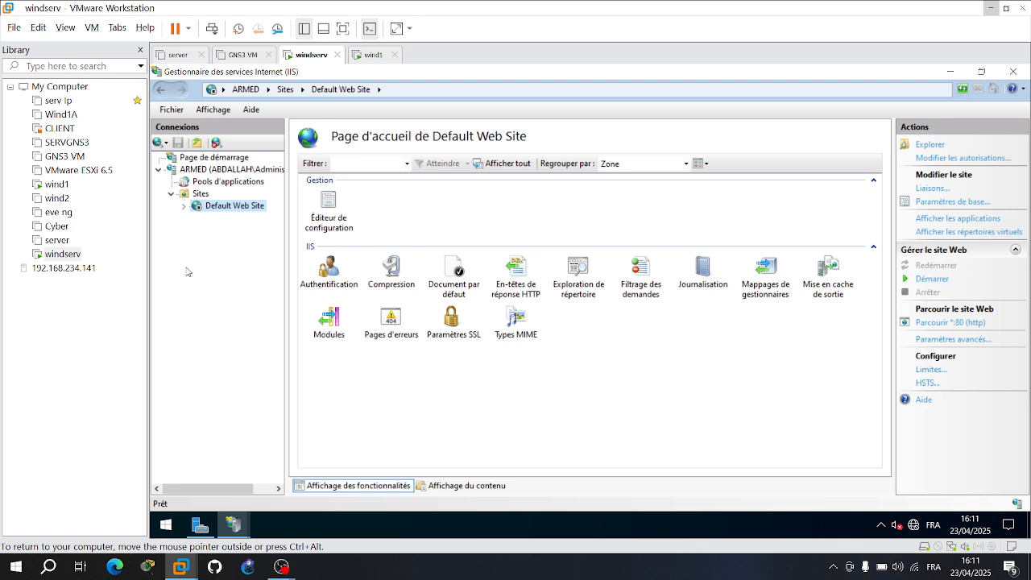
pyautogui.click(191, 195)
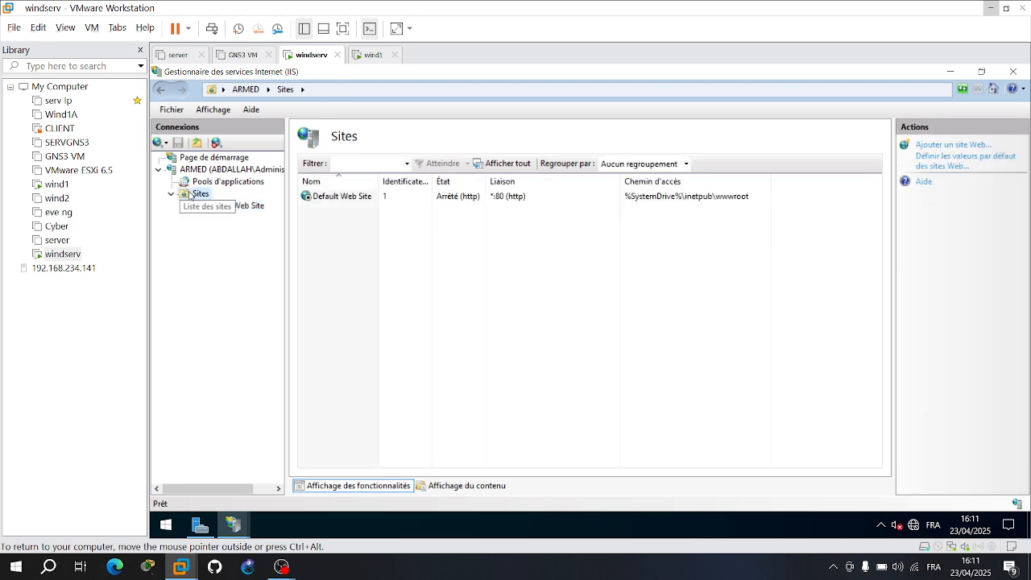
pyautogui.rightClick(191, 196)
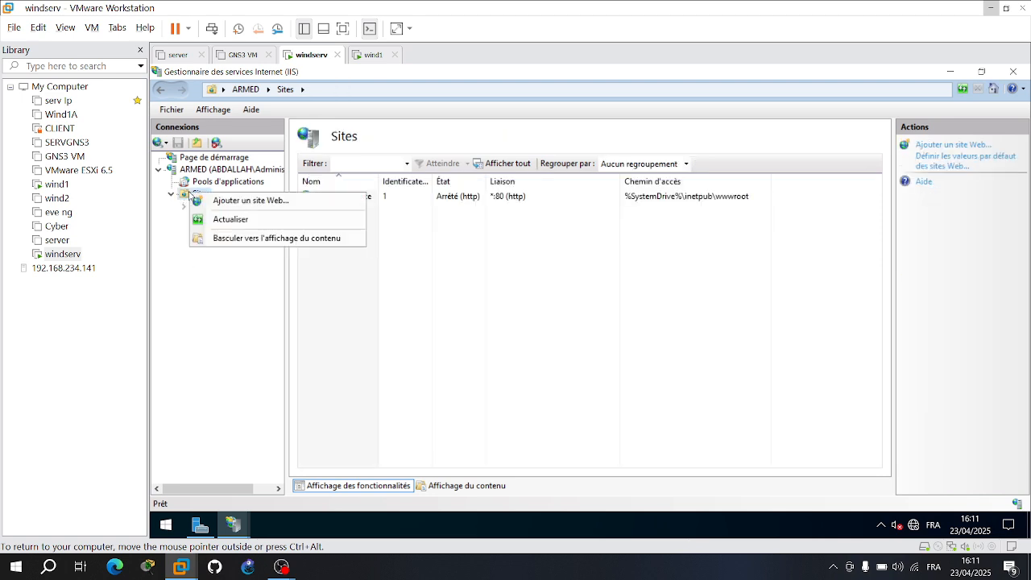
pyautogui.click(250, 201)
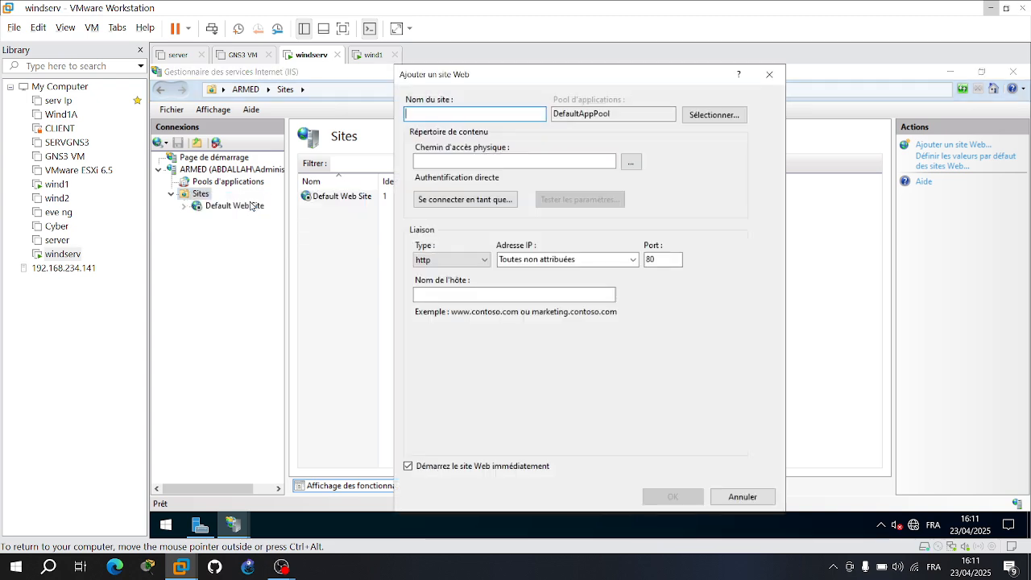
pyautogui.write('www')
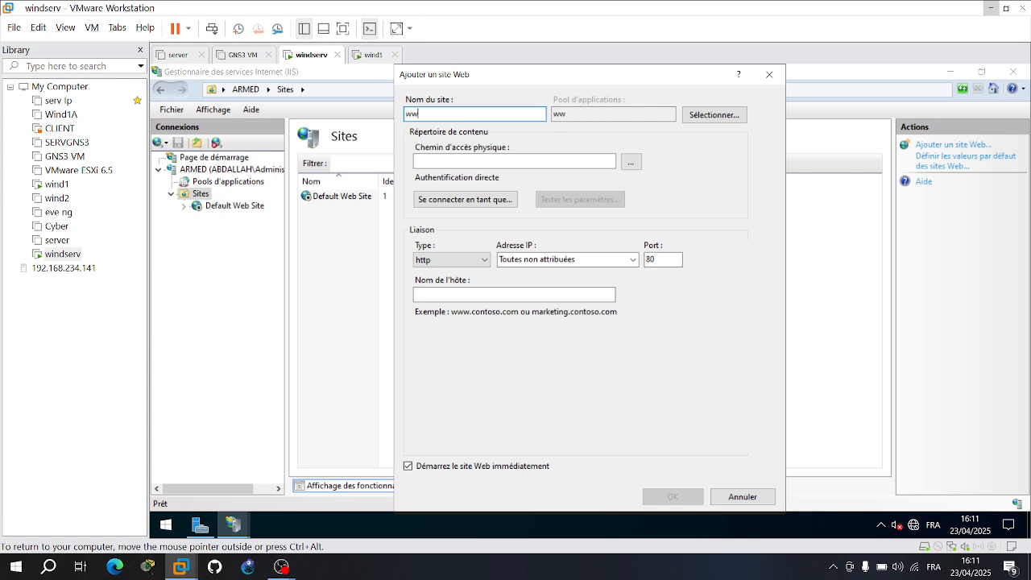
# Set the new site's physical path to the web folder, C:\inetpub\wwwroot\web
pyautogui.click(633, 163)
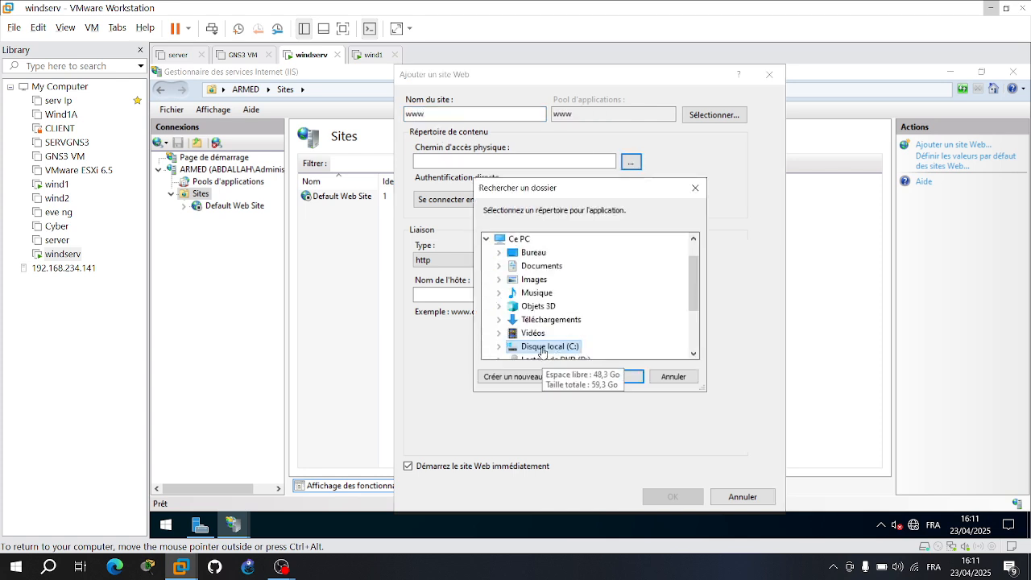
pyautogui.doubleClick(545, 348)
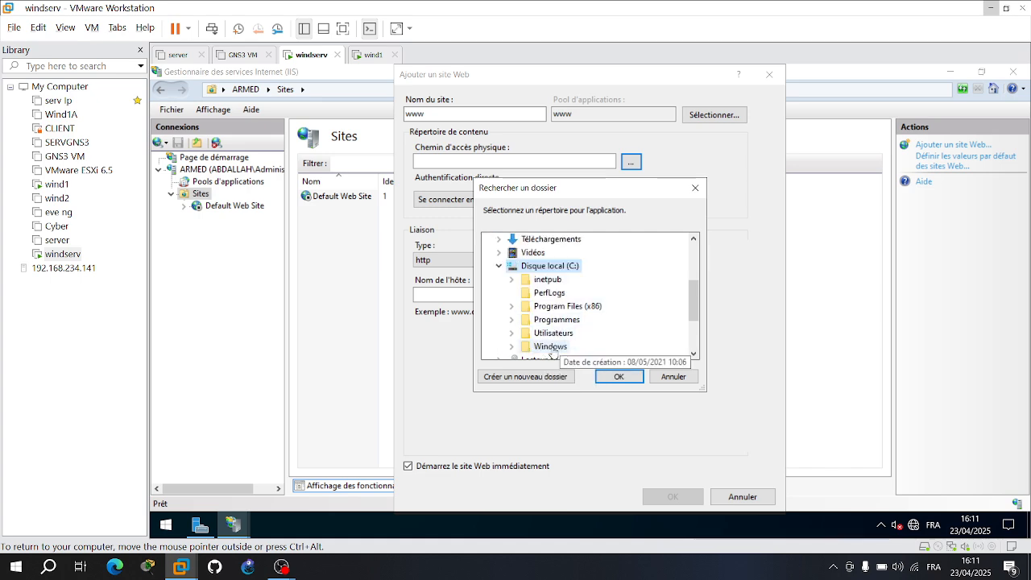
pyautogui.doubleClick(548, 346)
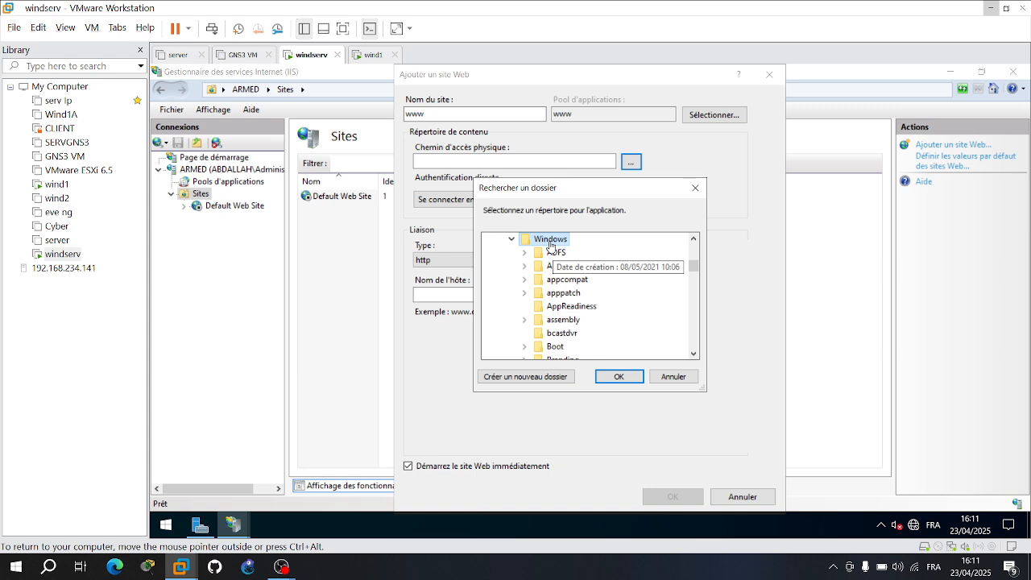
pyautogui.scroll(1, 552, 278)
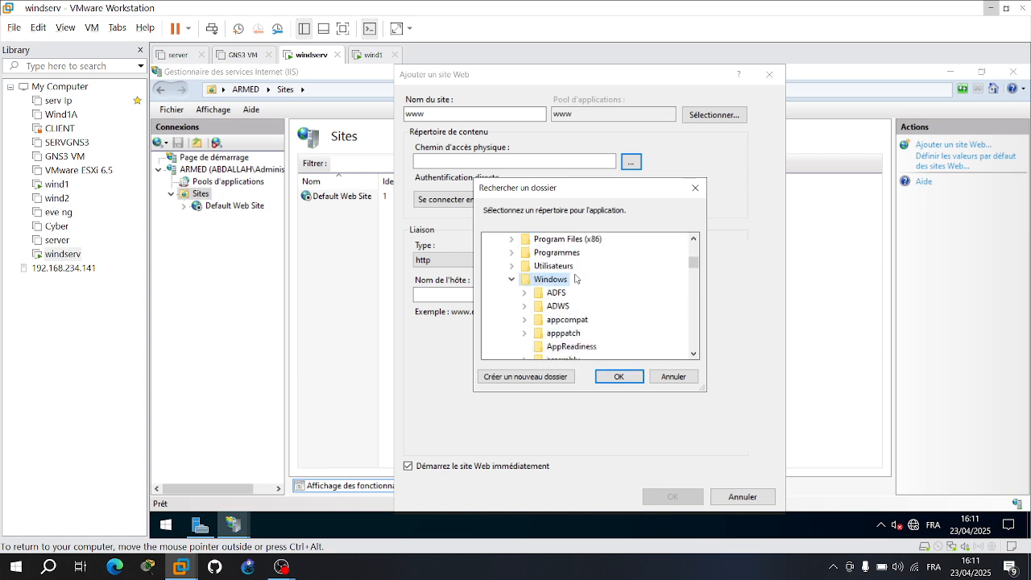
pyautogui.scroll(2, 548, 279)
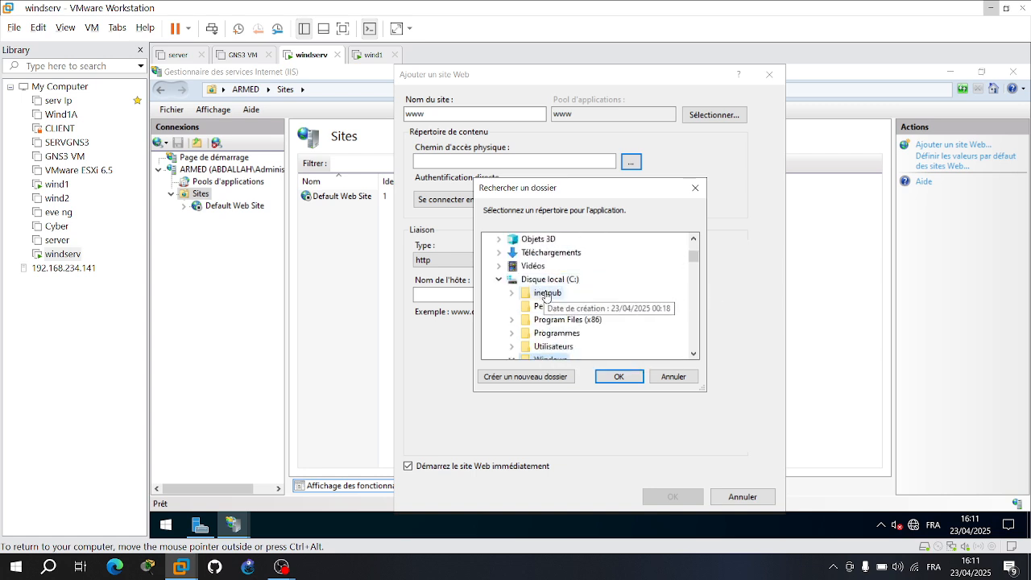
pyautogui.doubleClick(547, 292)
pyautogui.doubleClick(563, 348)
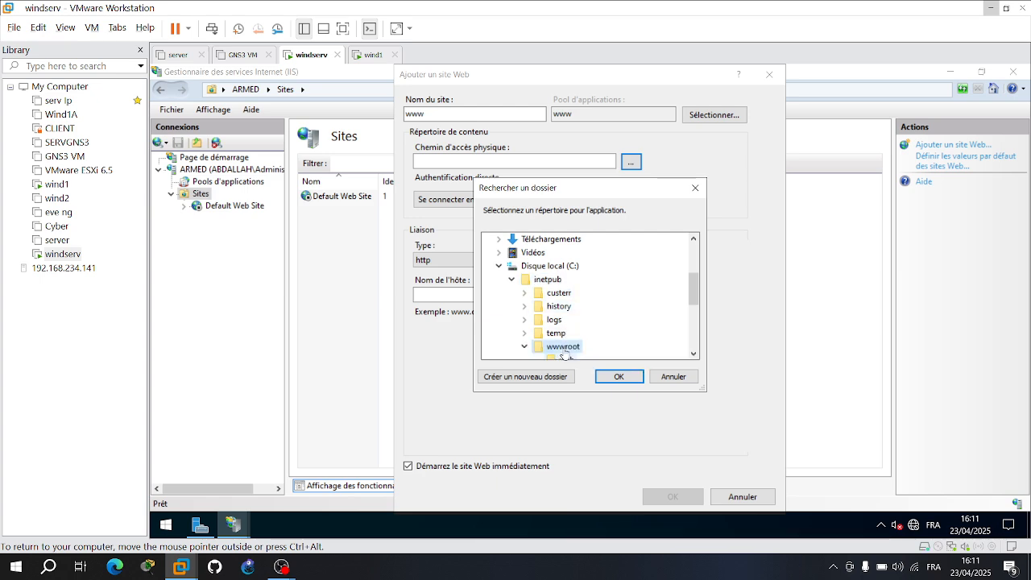
pyautogui.scroll(-1, 564, 351)
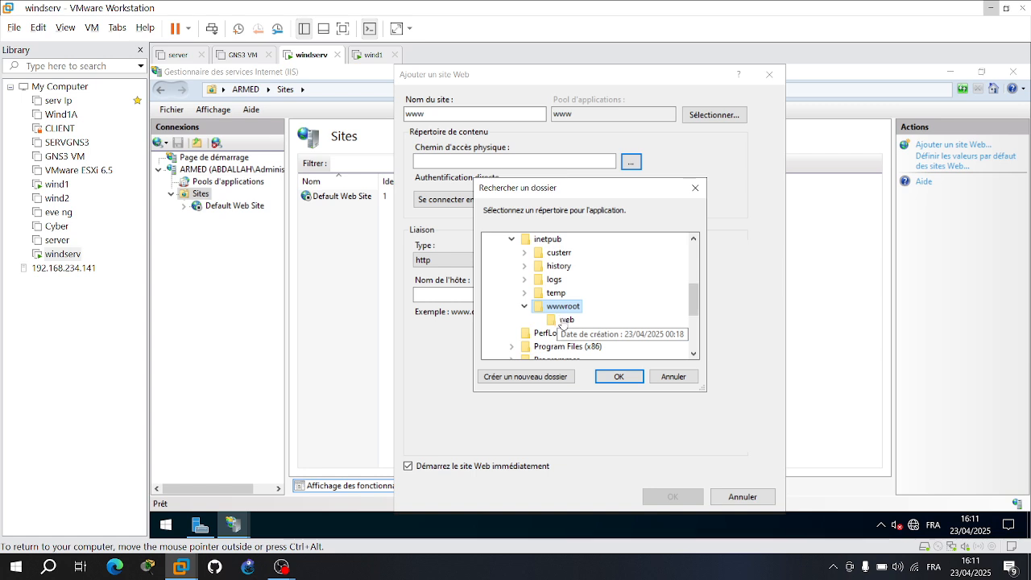
pyautogui.click(567, 321)
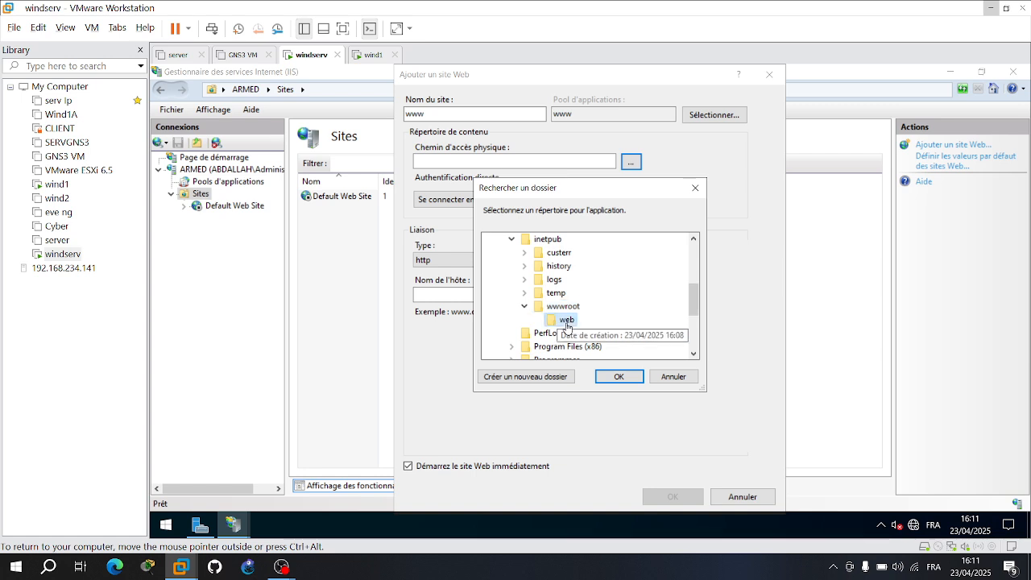
pyautogui.click(627, 378)
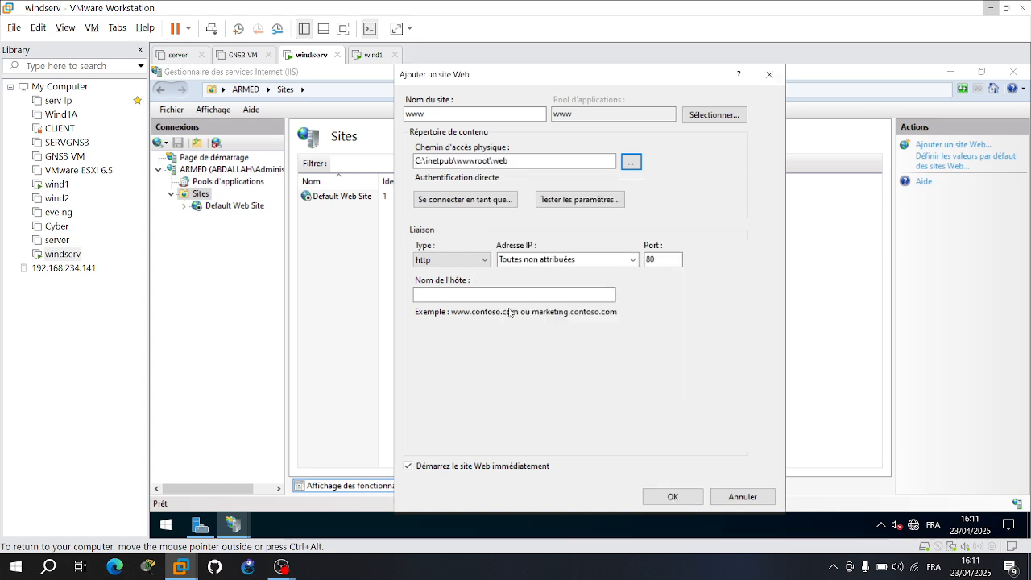
pyautogui.click(445, 295)
pyautogui.write('www.abdallah')
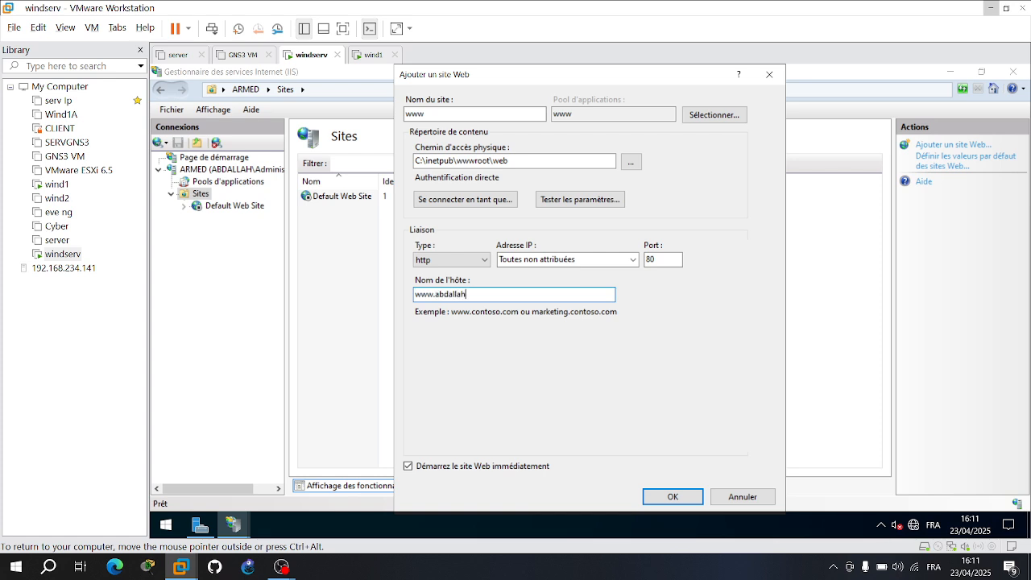
pyautogui.write('.s')
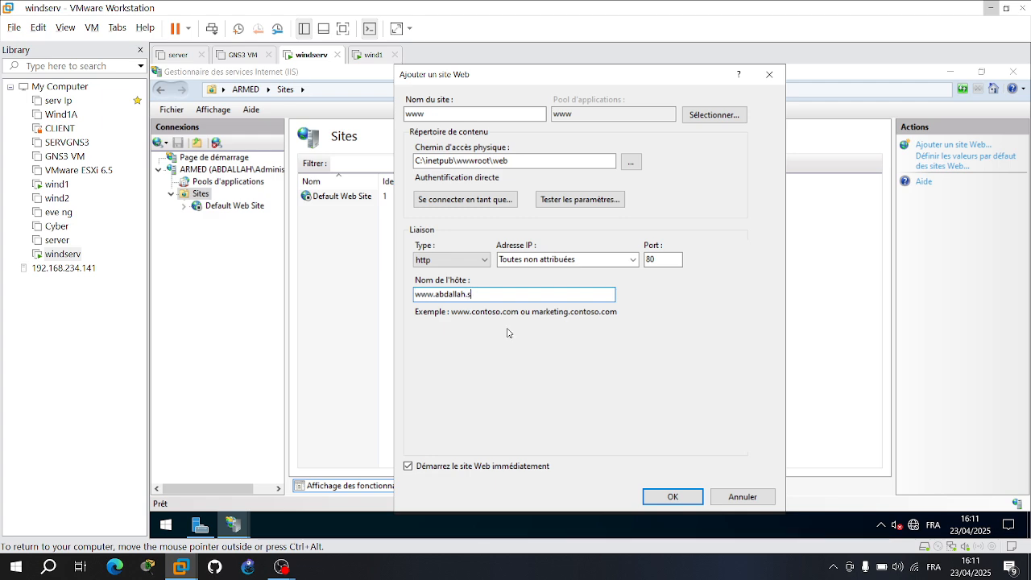
pyautogui.write('n')
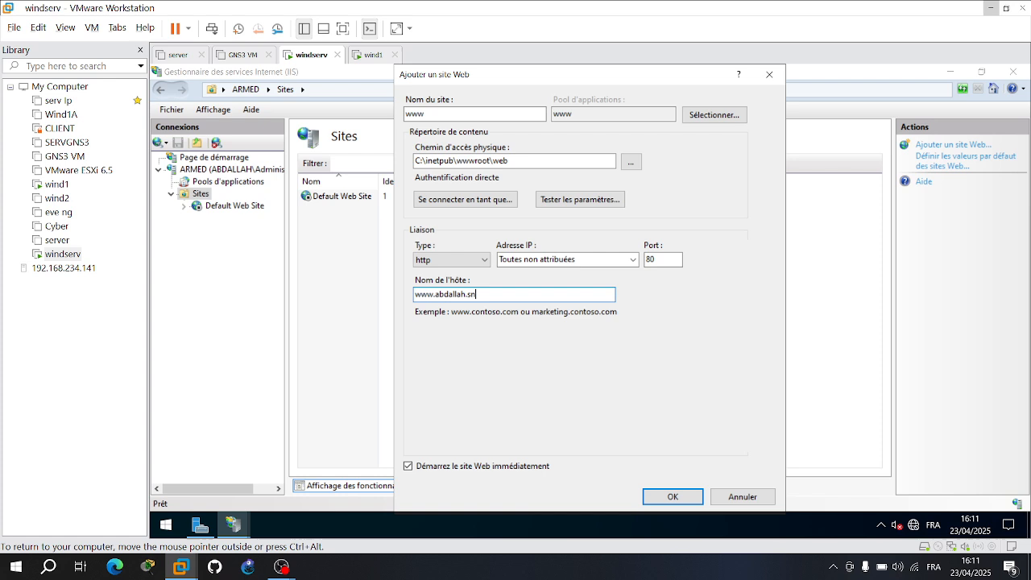
pyautogui.click(661, 499)
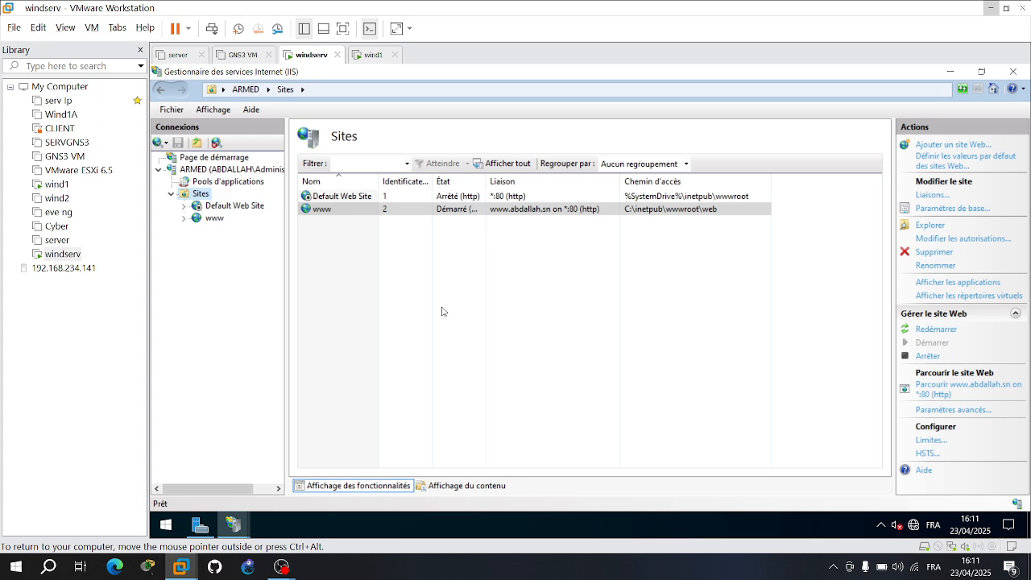
# Open the www site's default document settings and move index.html to the first place in the list
pyautogui.click(215, 219)
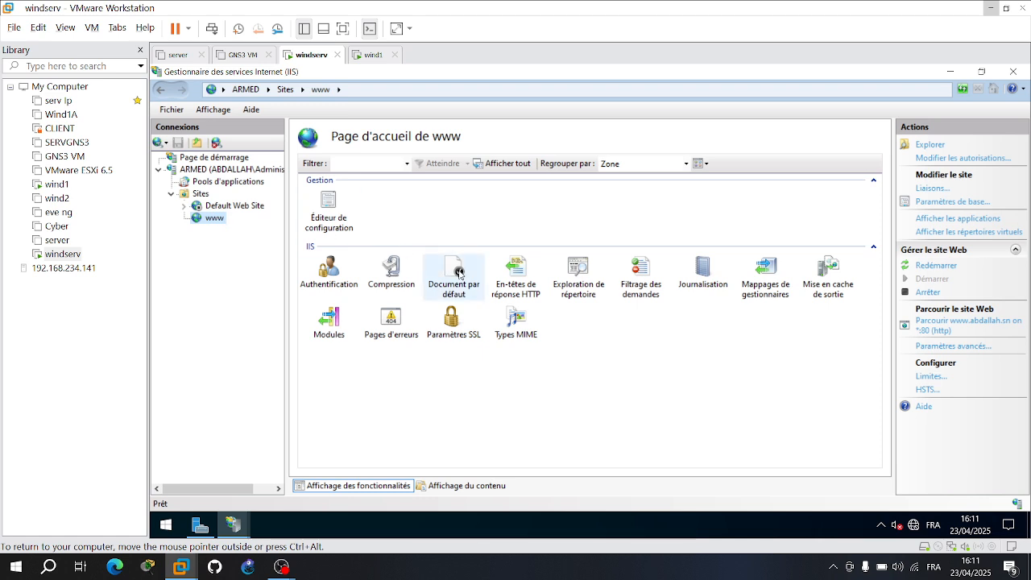
pyautogui.click(460, 274)
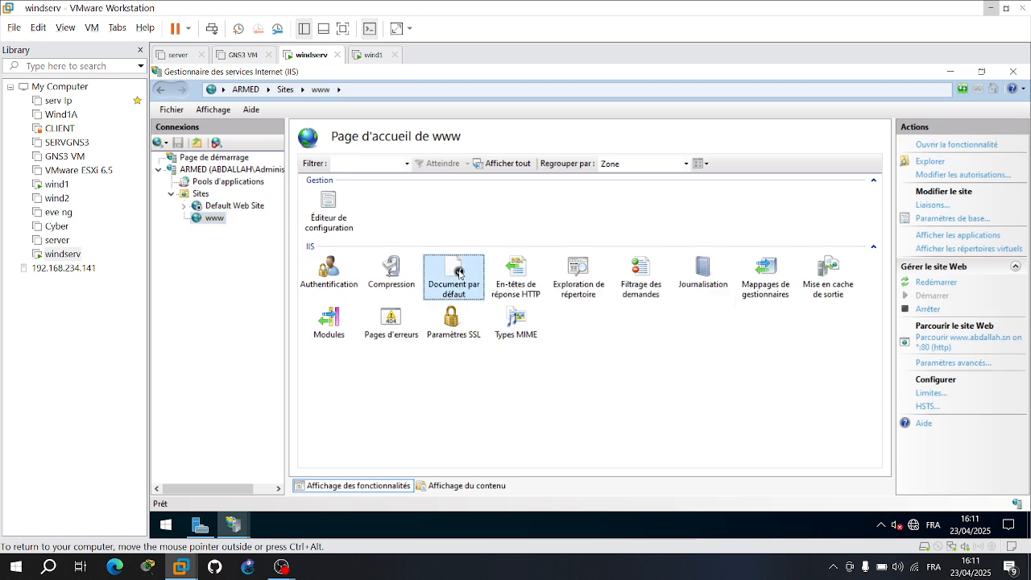
pyautogui.doubleClick(459, 273)
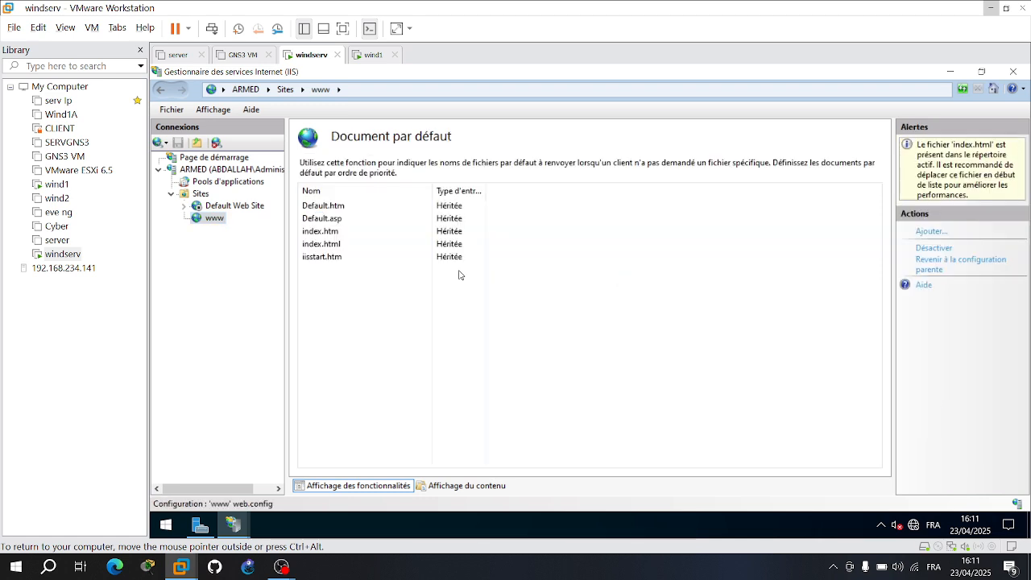
pyautogui.click(339, 246)
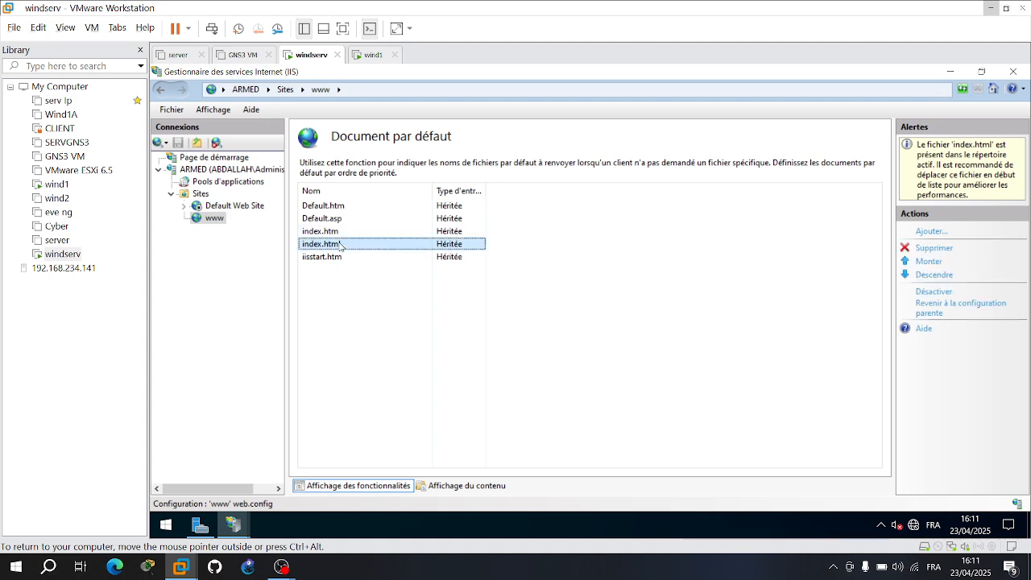
pyautogui.click(929, 261)
pyautogui.click(582, 352)
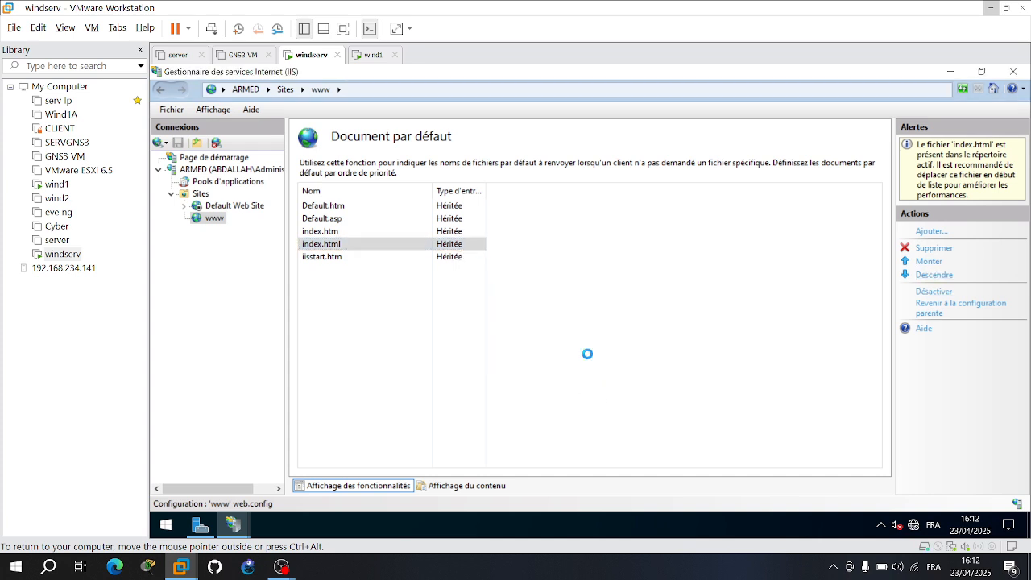
pyautogui.click(928, 264)
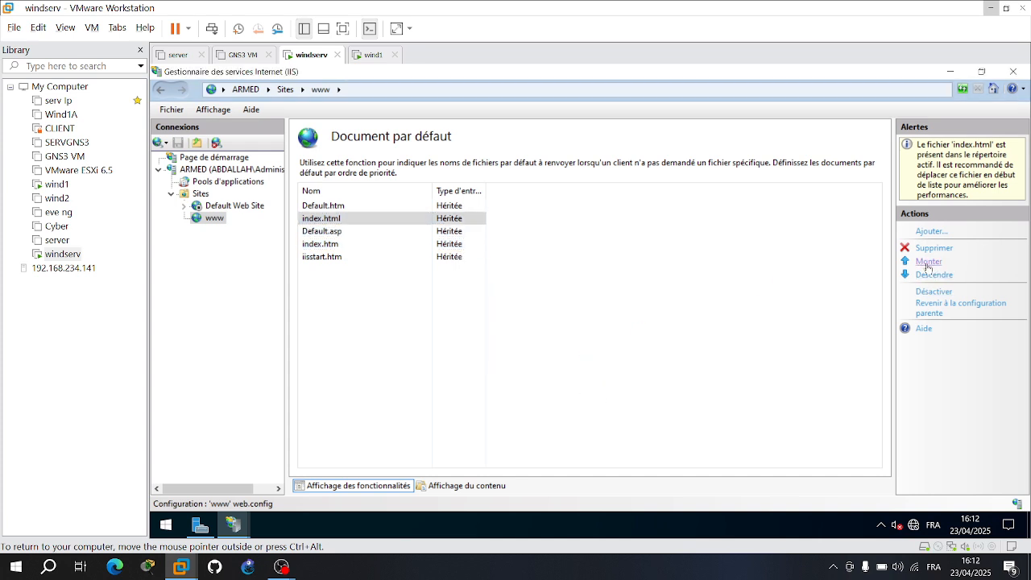
pyautogui.click(928, 265)
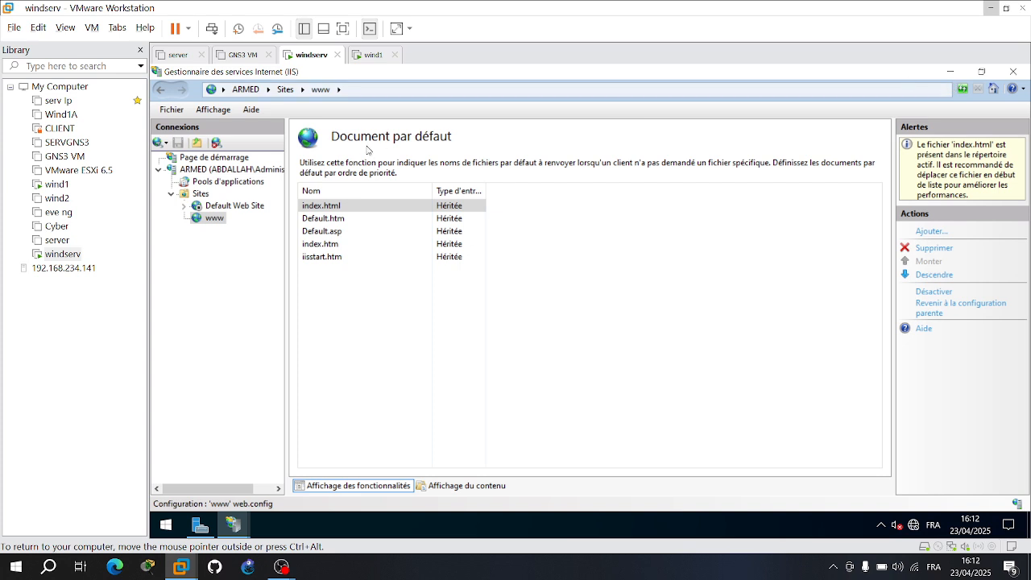
# Switch to the wind1 virtual machine, ping 192.168.100.1 from a command prompt, and close the prompt
pyautogui.click(367, 55)
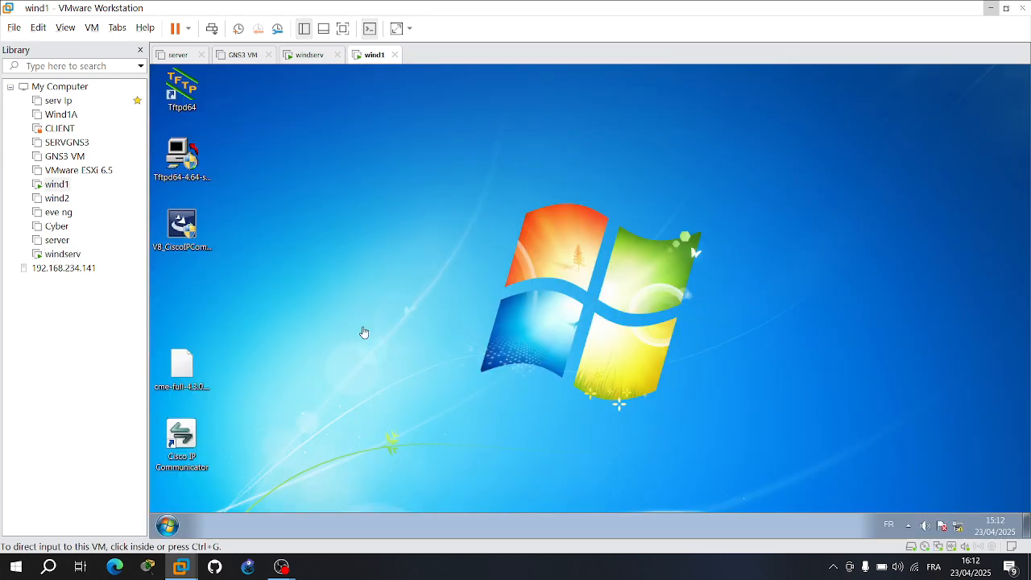
pyautogui.press('super+r')
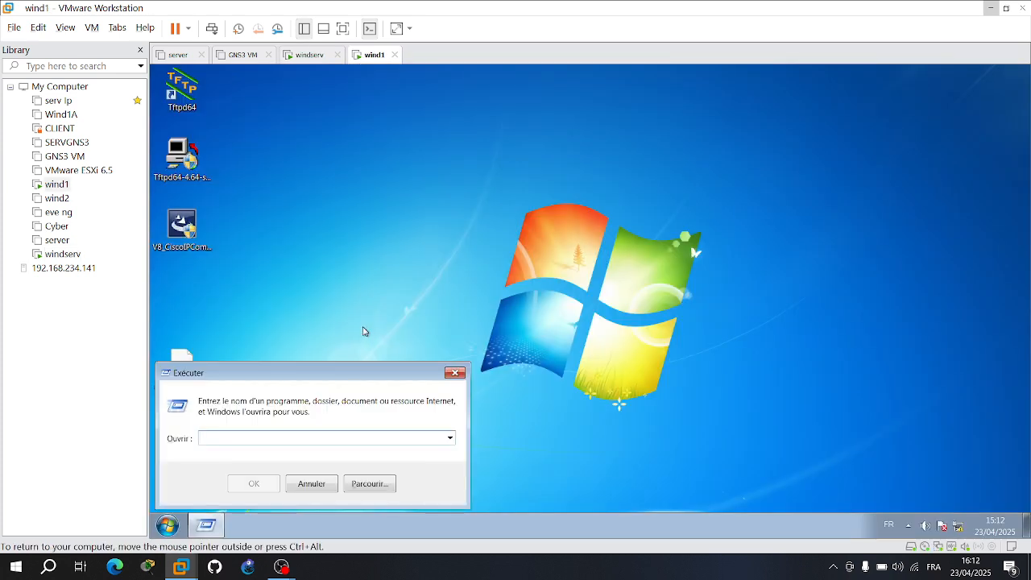
pyautogui.write('CMD')
pyautogui.press('Return')
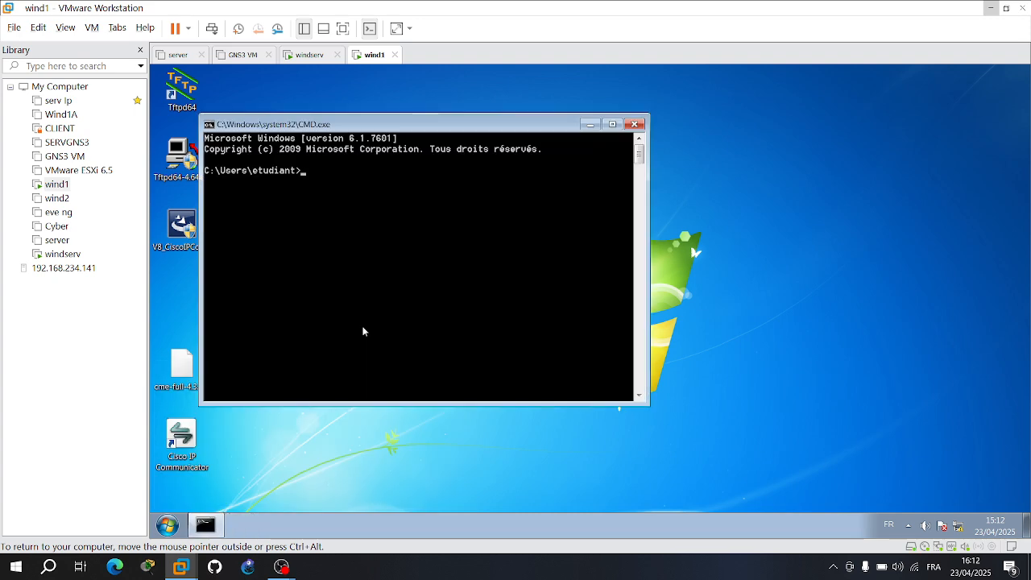
pyautogui.write('ping 192')
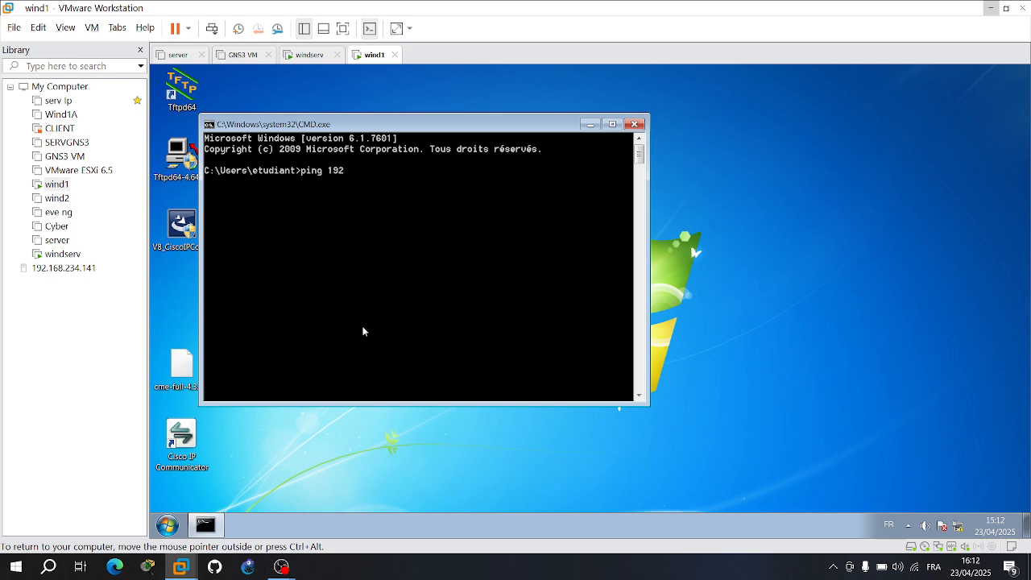
pyautogui.write('.168.100.1')
pyautogui.press('Return')
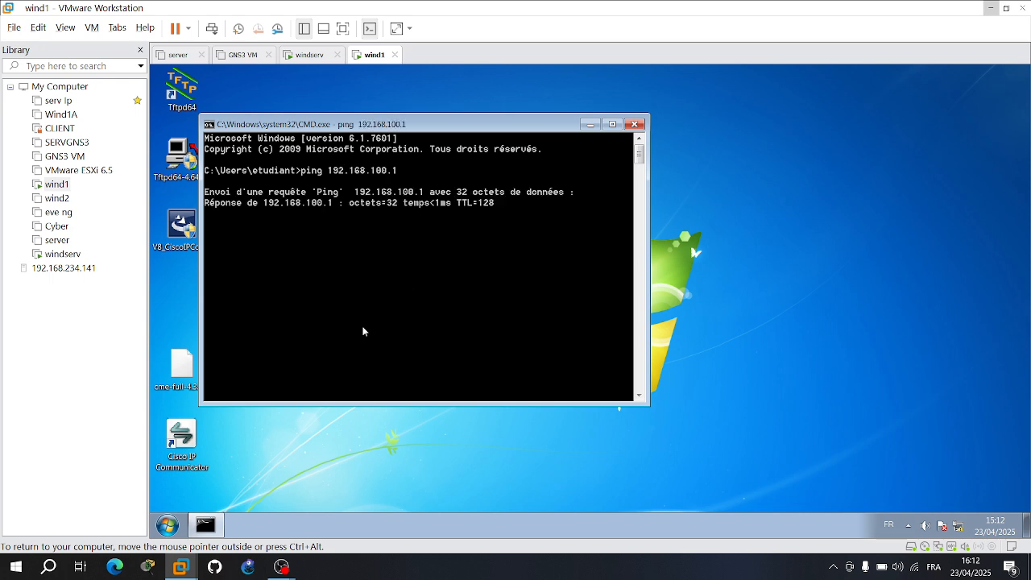
pyautogui.click(634, 124)
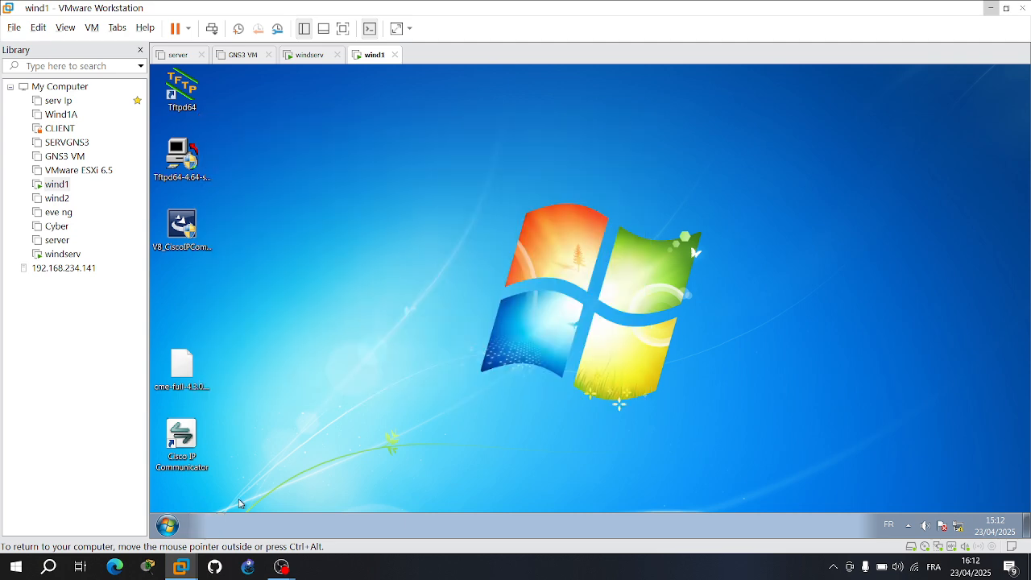
pyautogui.click(162, 530)
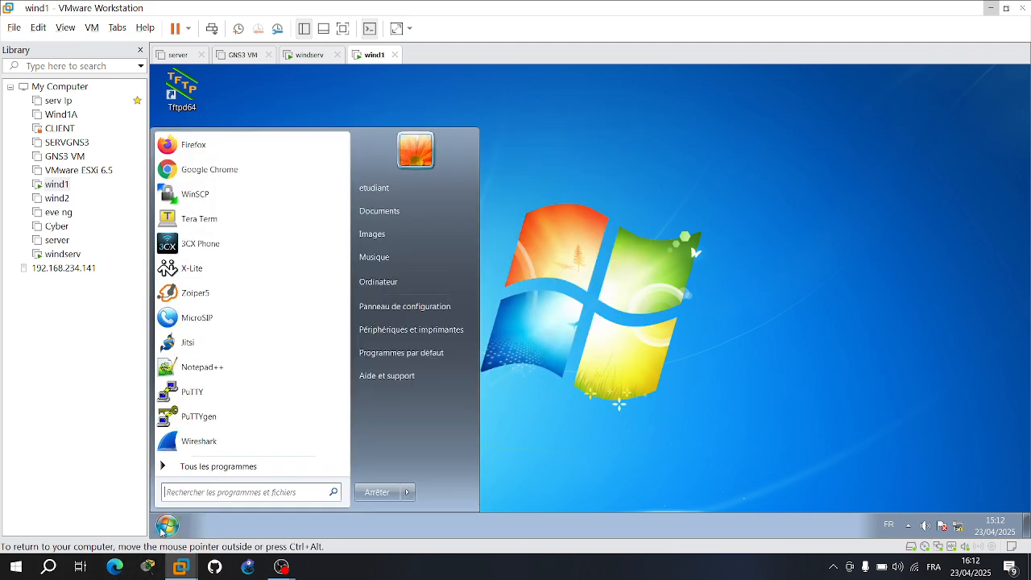
pyautogui.click(191, 172)
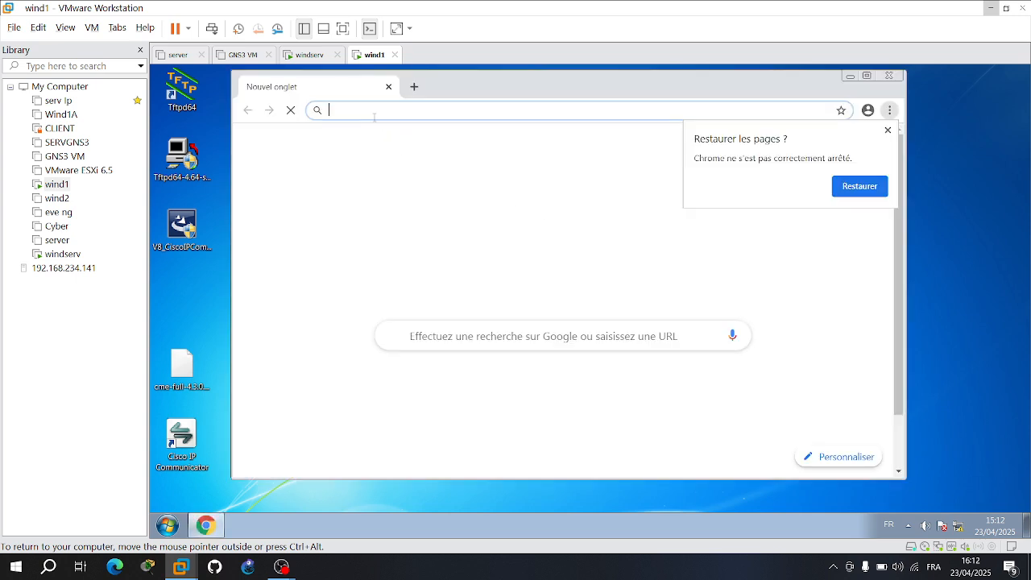
pyautogui.write('ww')
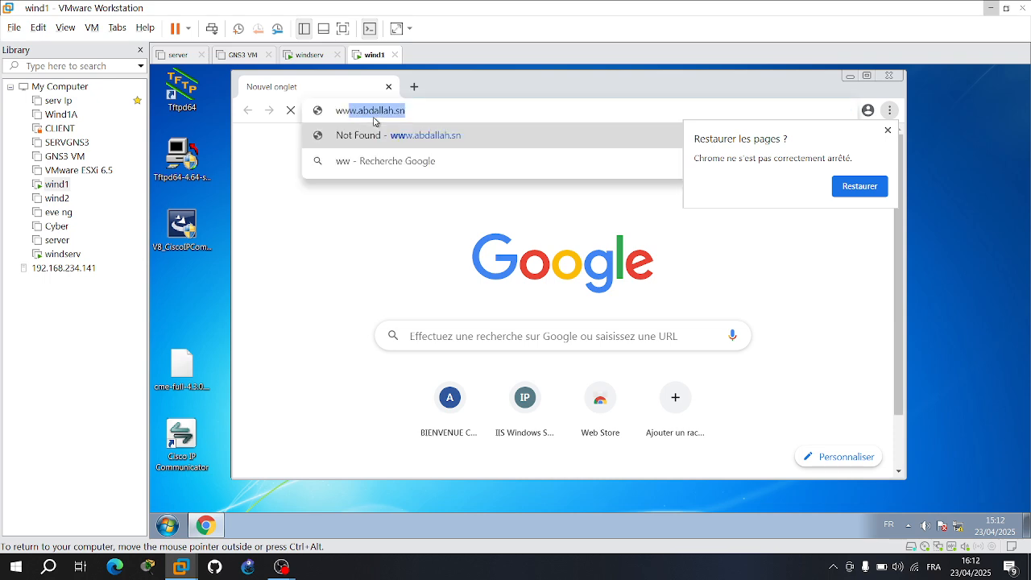
pyautogui.write('w')
pyautogui.press('Return')
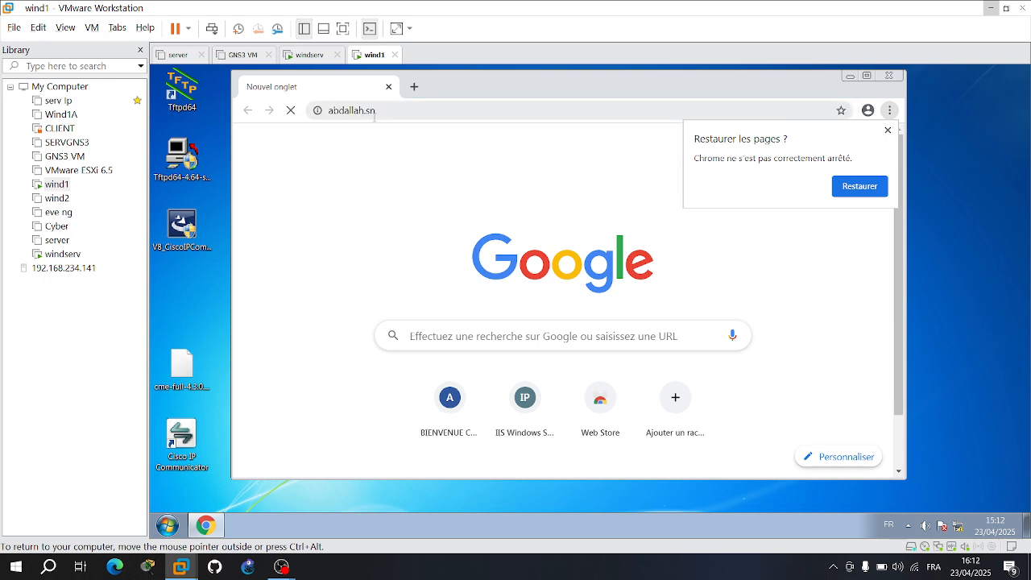
pyautogui.click(888, 131)
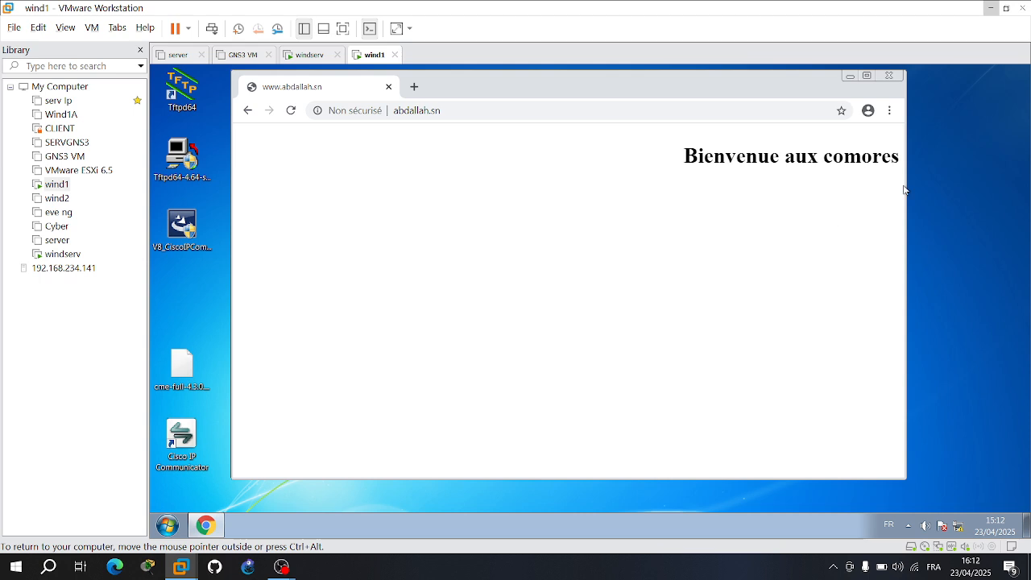
pyautogui.click(890, 75)
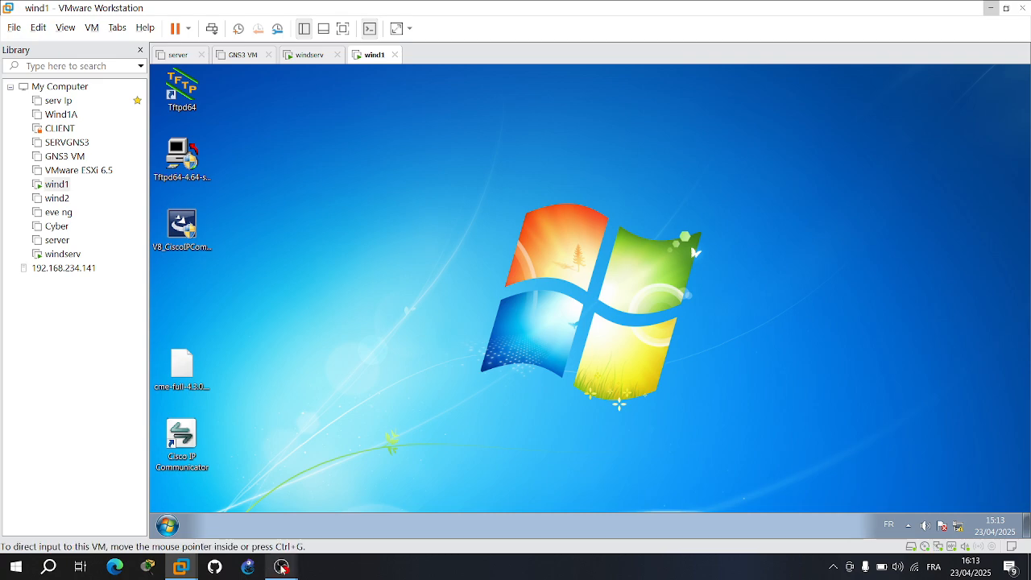
pyautogui.moveTo(282, 568)
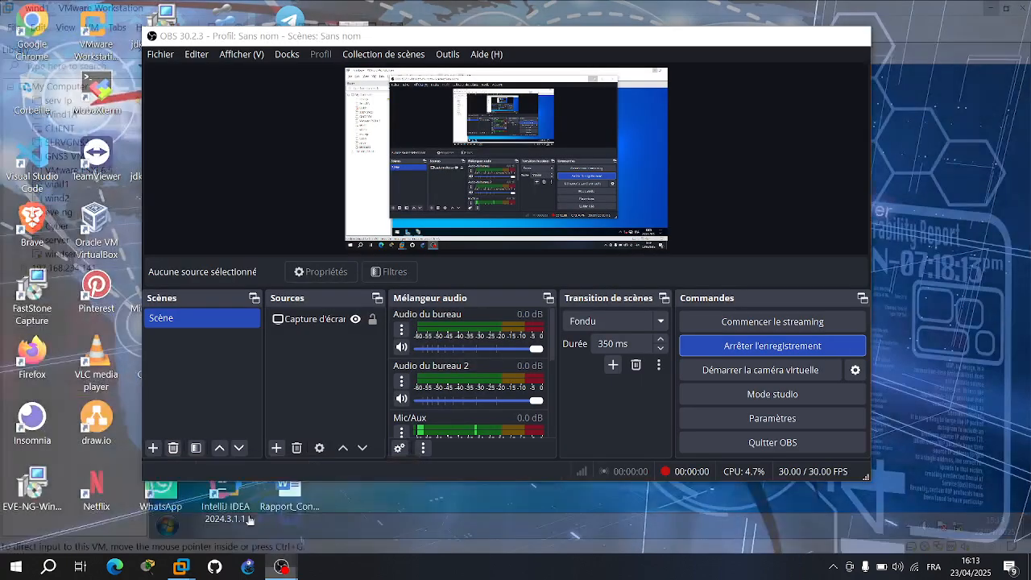
pyautogui.click(247, 520)
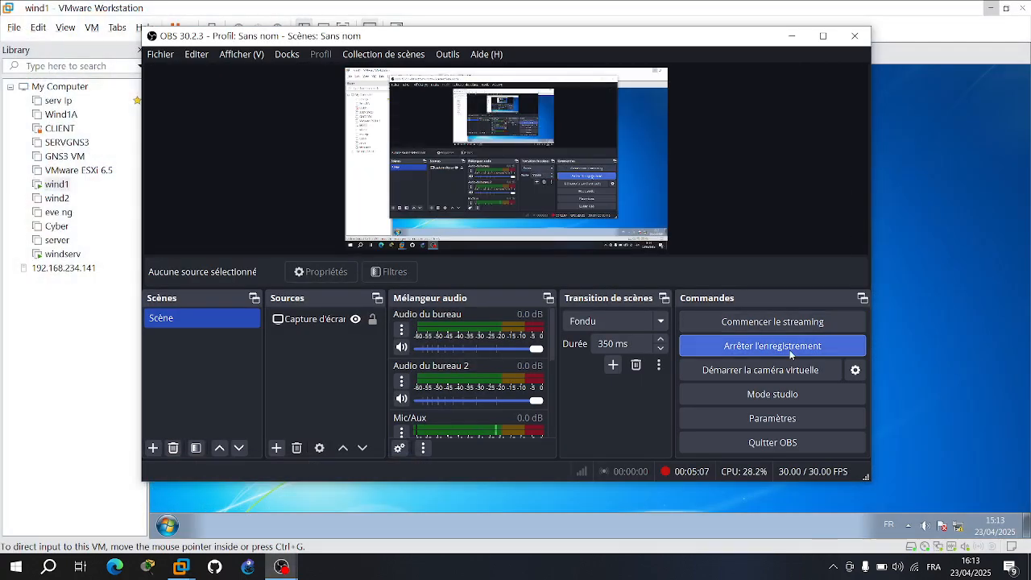